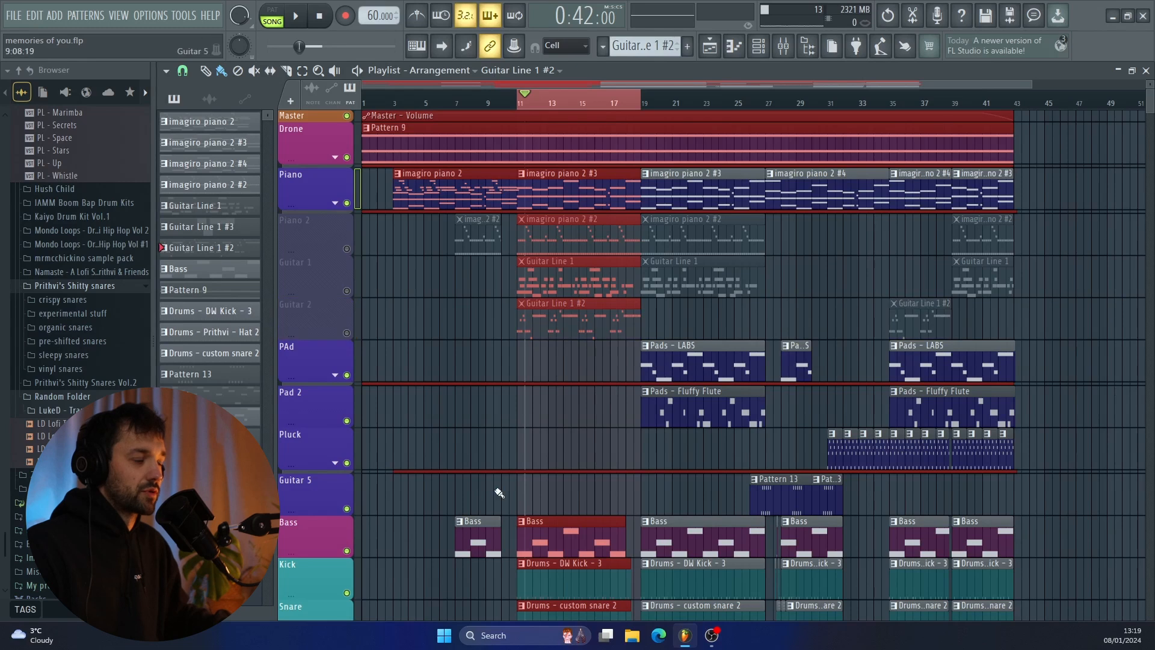
Play the arrangement from bar 11 with the Drone track muted.
scroll(579, 373, down, 3)
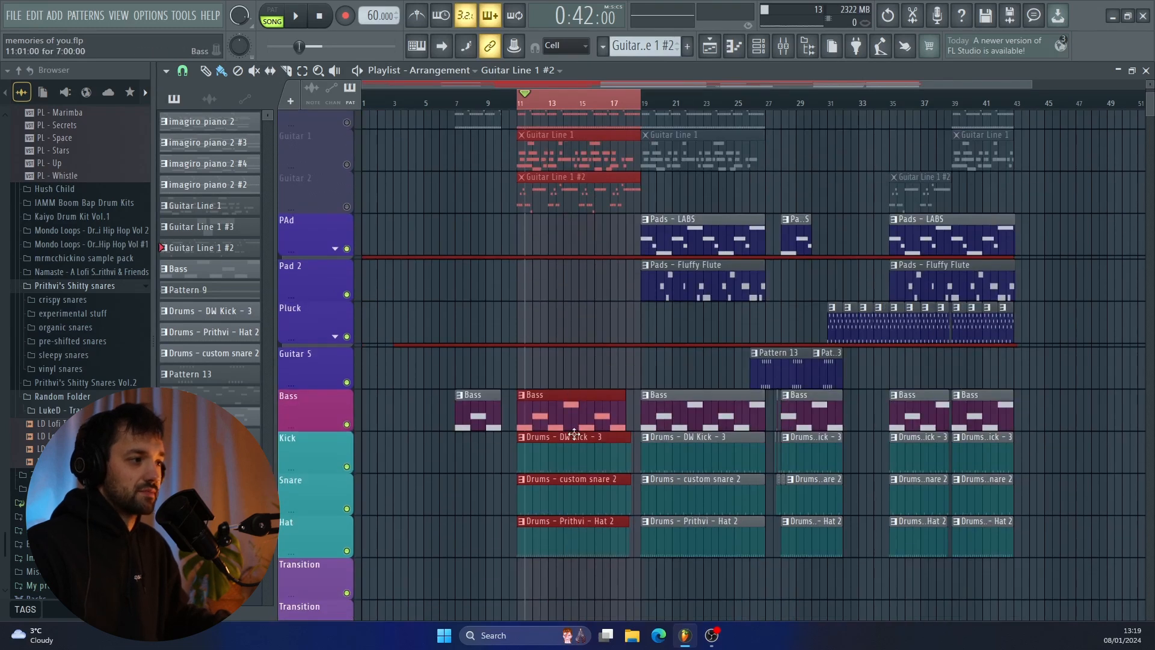
scroll(576, 397, up, 3)
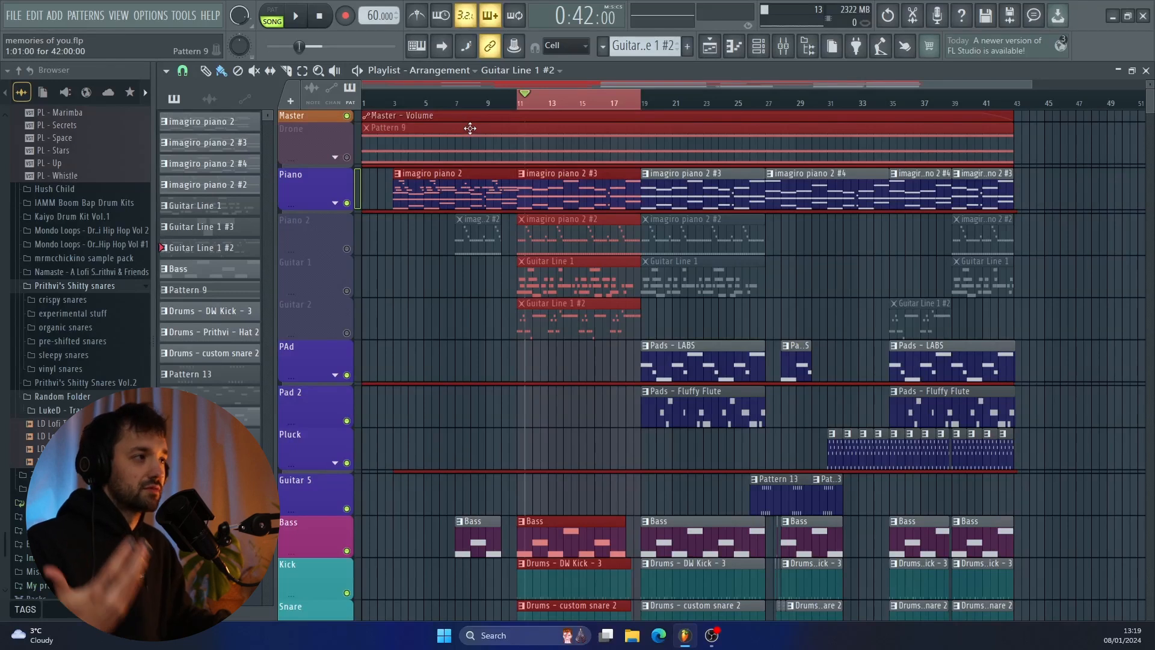
key(space)
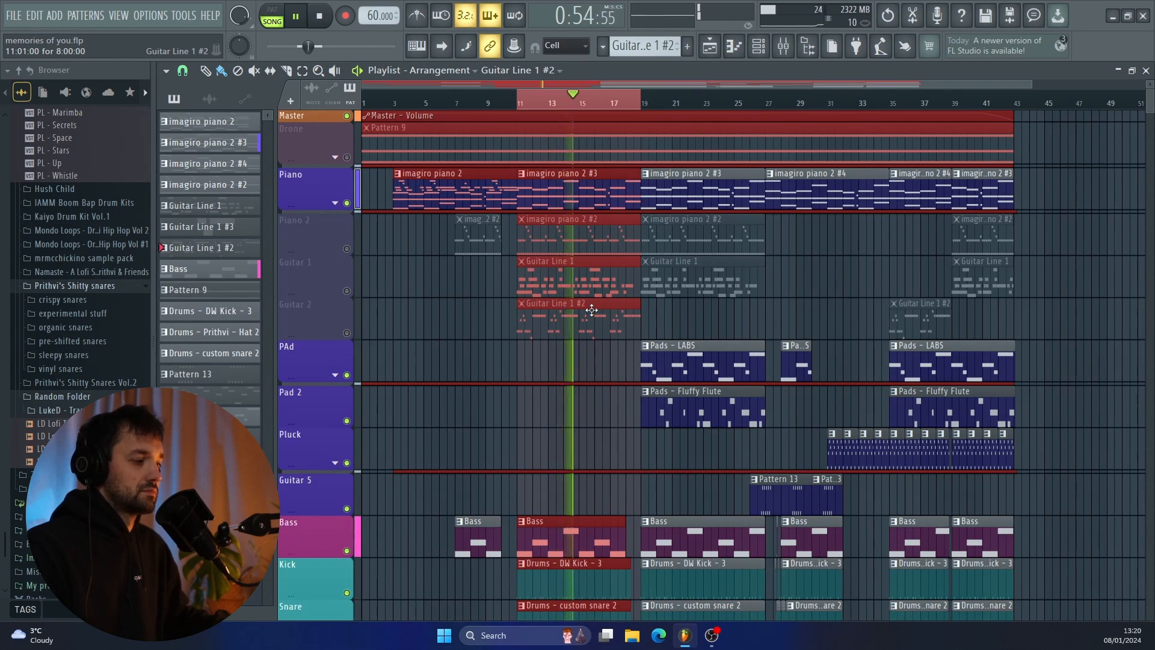
key(space)
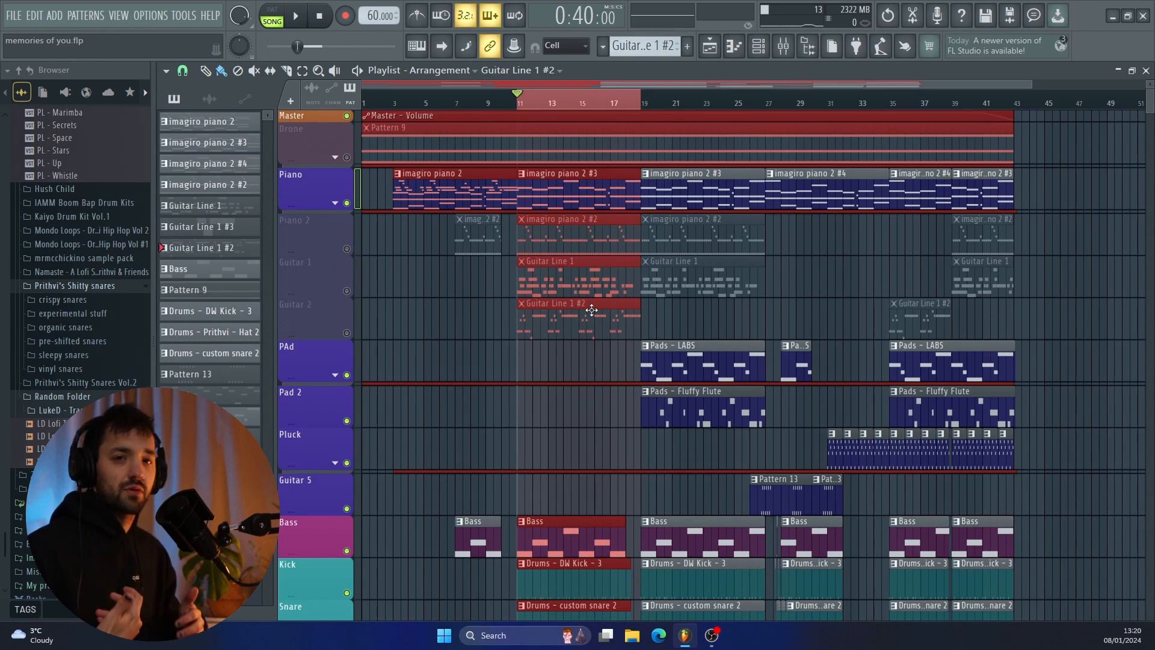
Unmute the Drone track and audition its Pattern 9 on its own from the start in the piano roll.
click(347, 157)
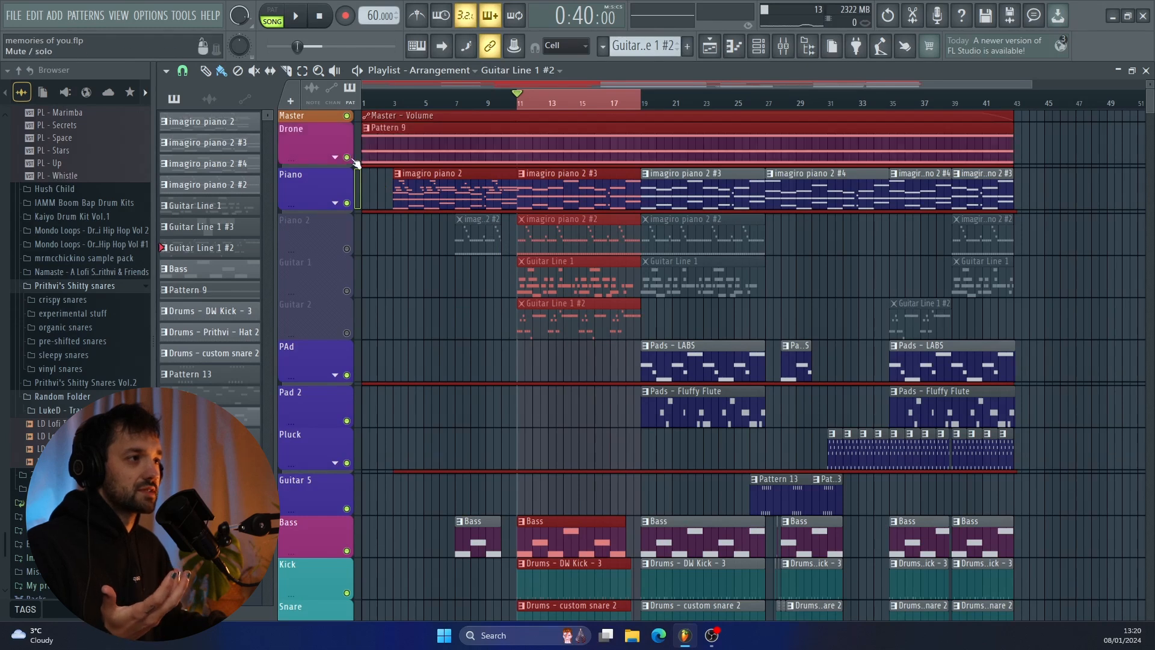
double_click(576, 155)
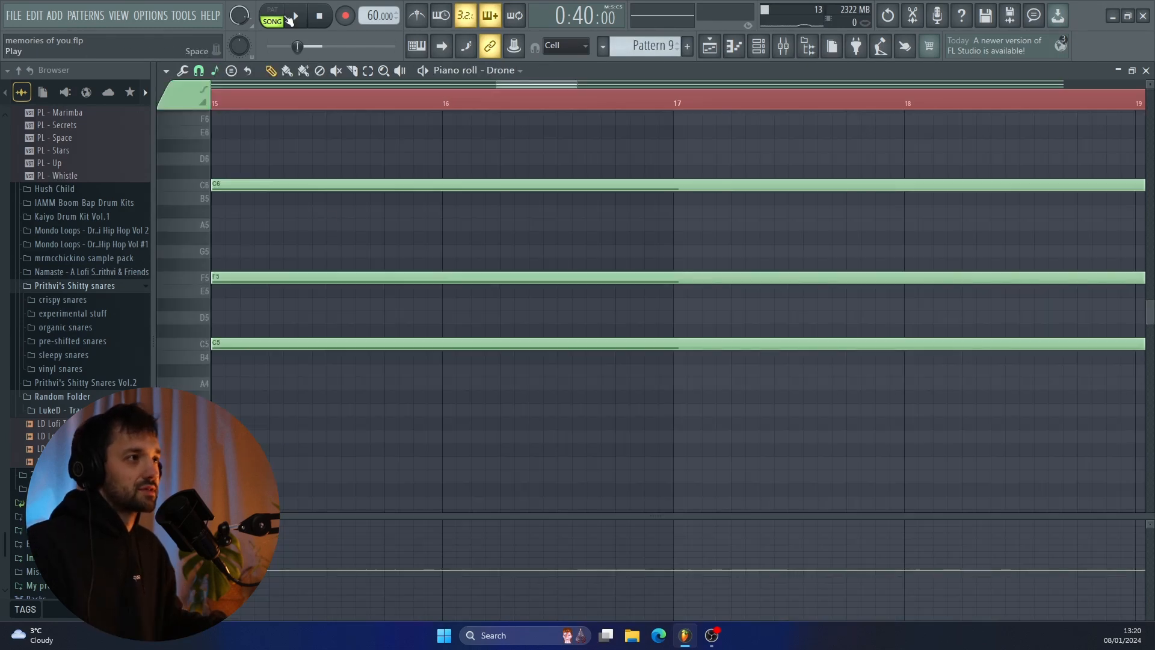
click(288, 20)
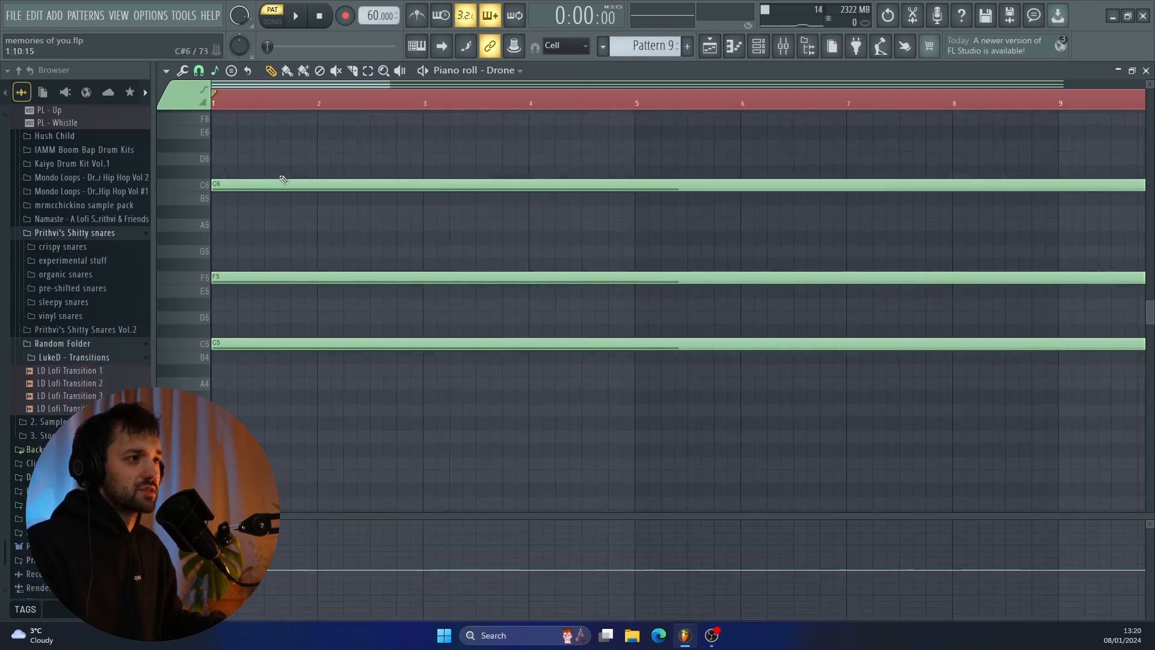
ctrl+scroll(283, 180, down, 6)
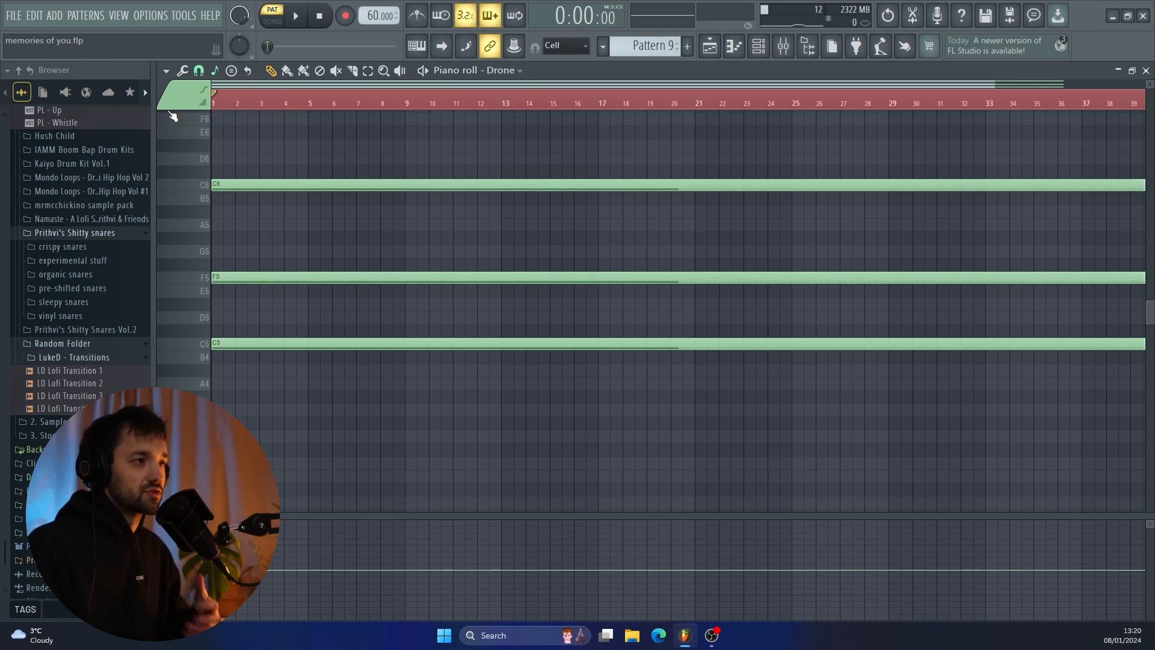
key(space)
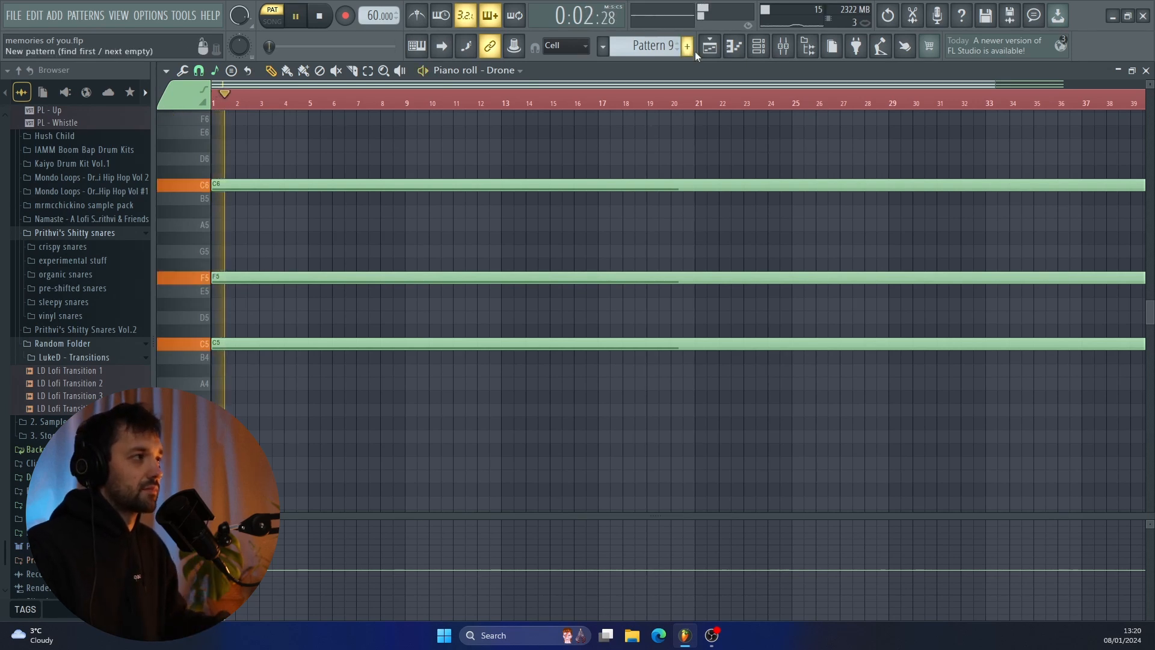
Return to the arrangement and play it in song mode from bar 11 with the Drone track active.
click(709, 48)
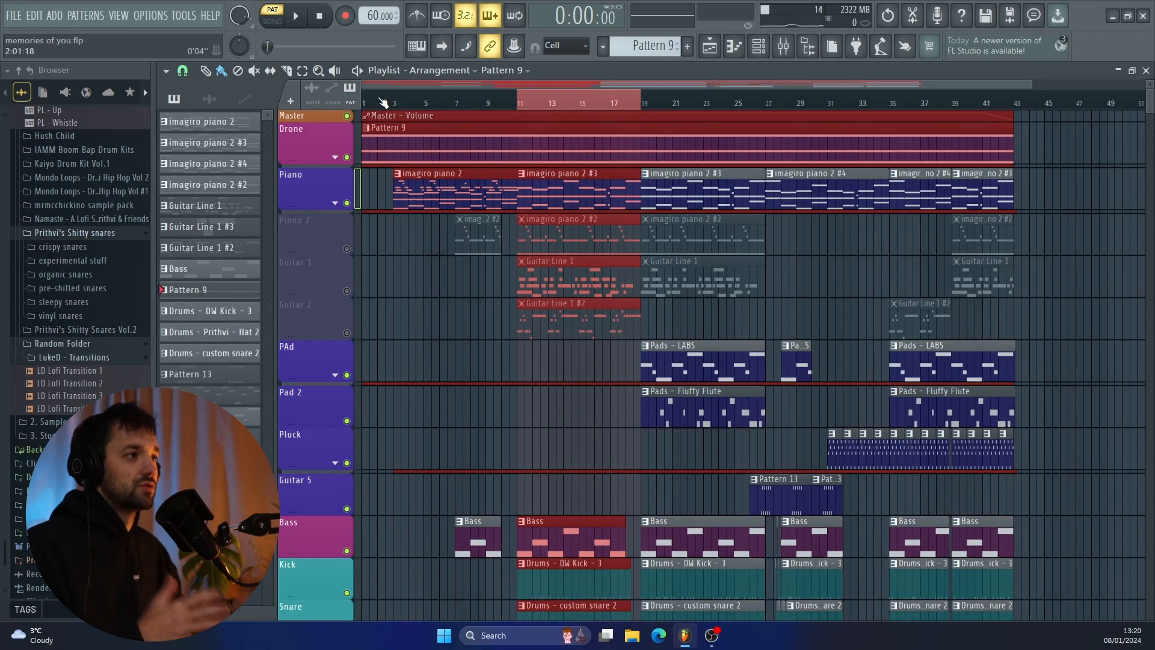
click(520, 105)
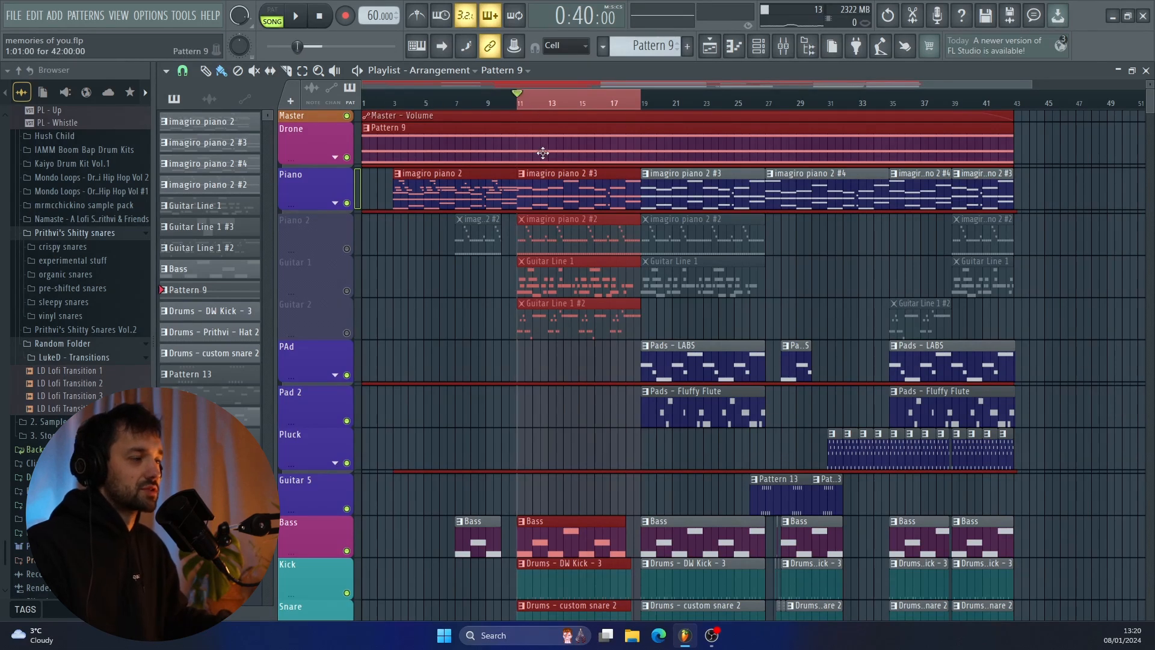
key(space)
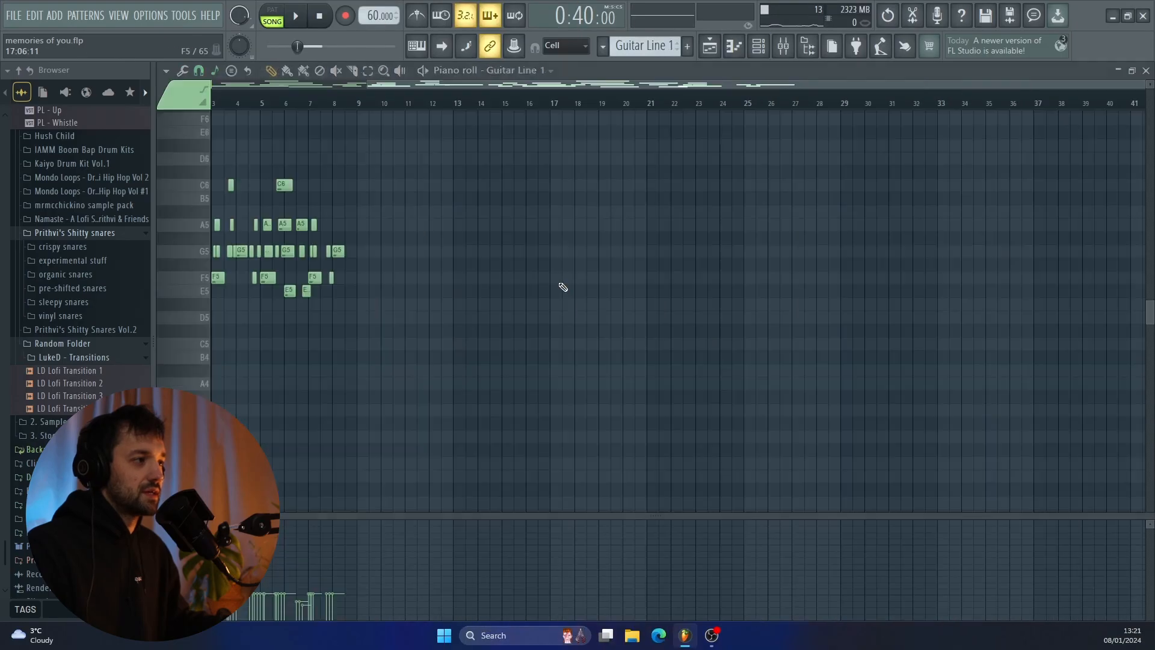
Audition the Guitar Line 1 pattern on its own in the piano roll and stop playback.
click(290, 15)
click(322, 19)
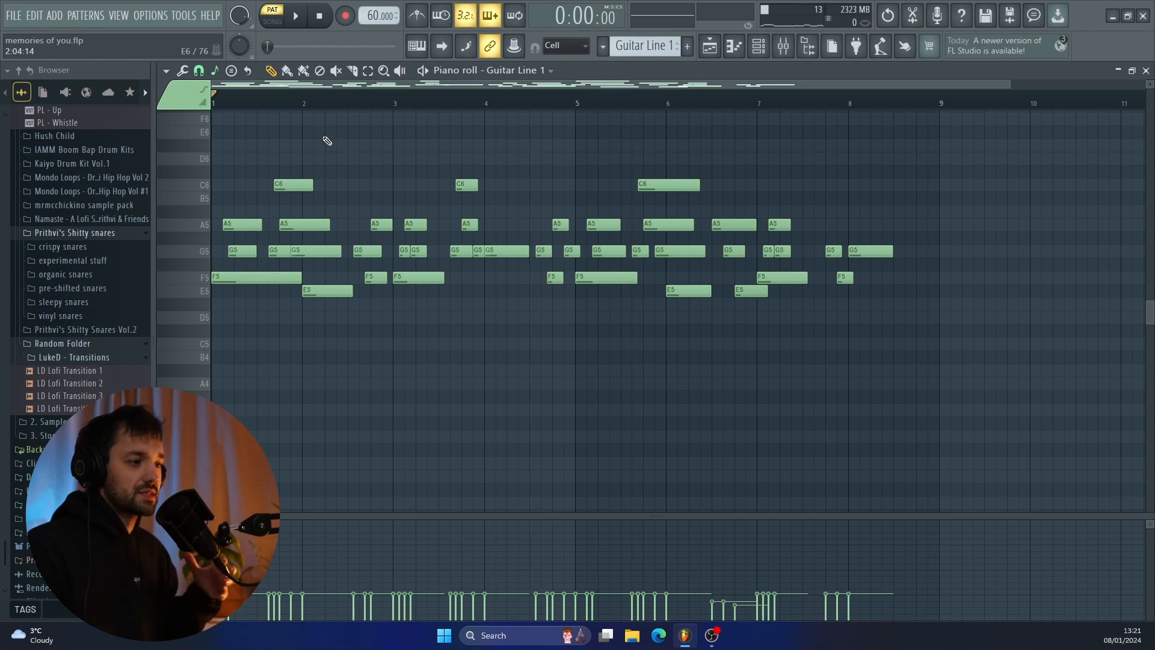
key(space)
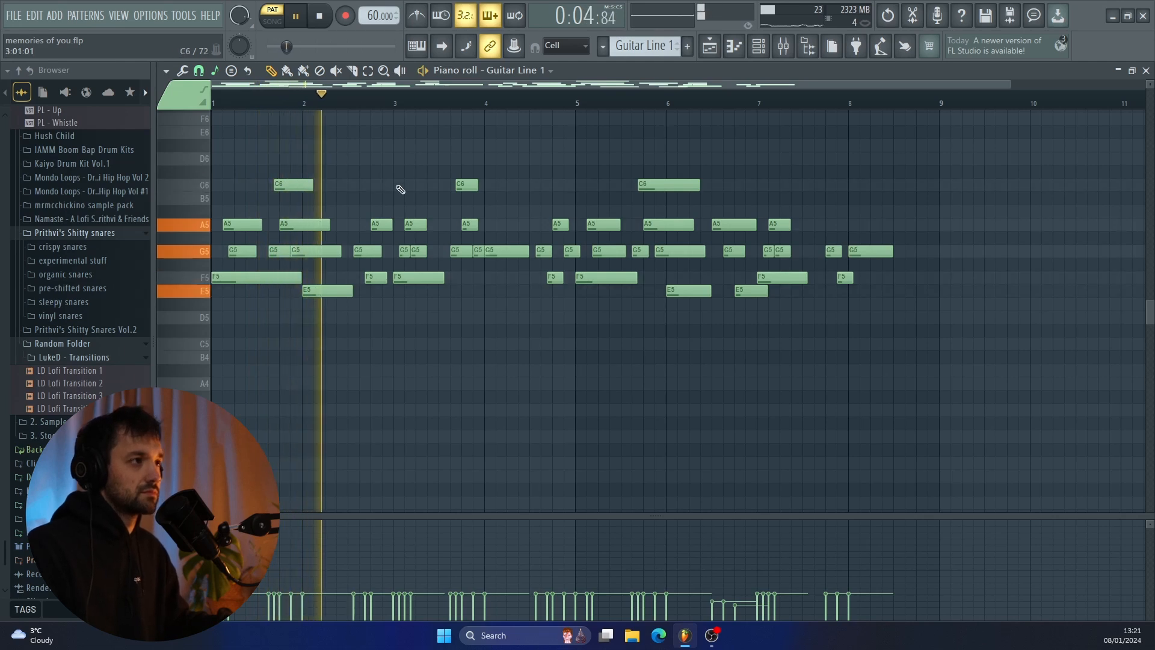
click(327, 23)
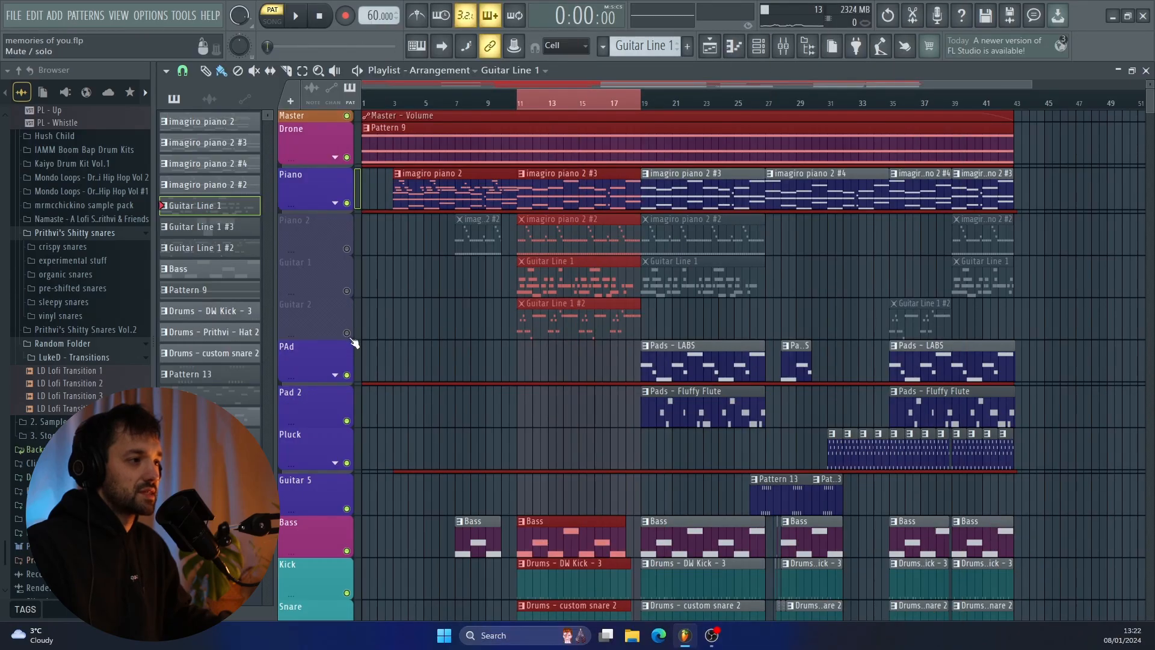
Unmute the Guitar 2 track and audition its Guitar Line 1 #2 pattern on its own in the piano roll.
click(347, 333)
double_click(557, 323)
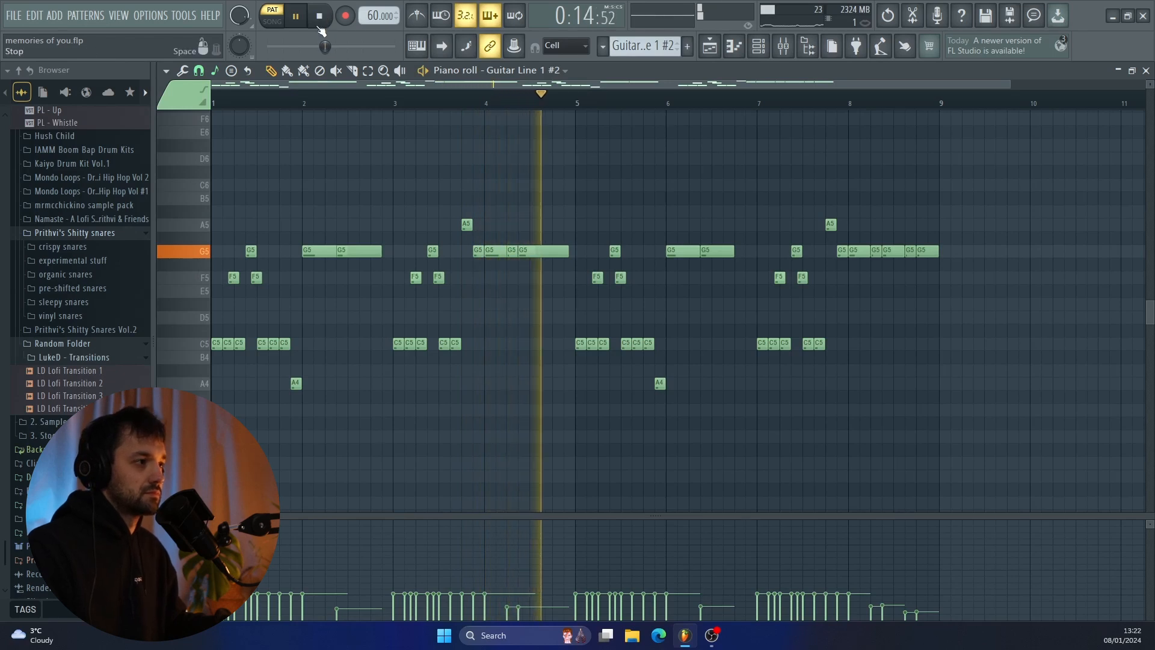
click(324, 19)
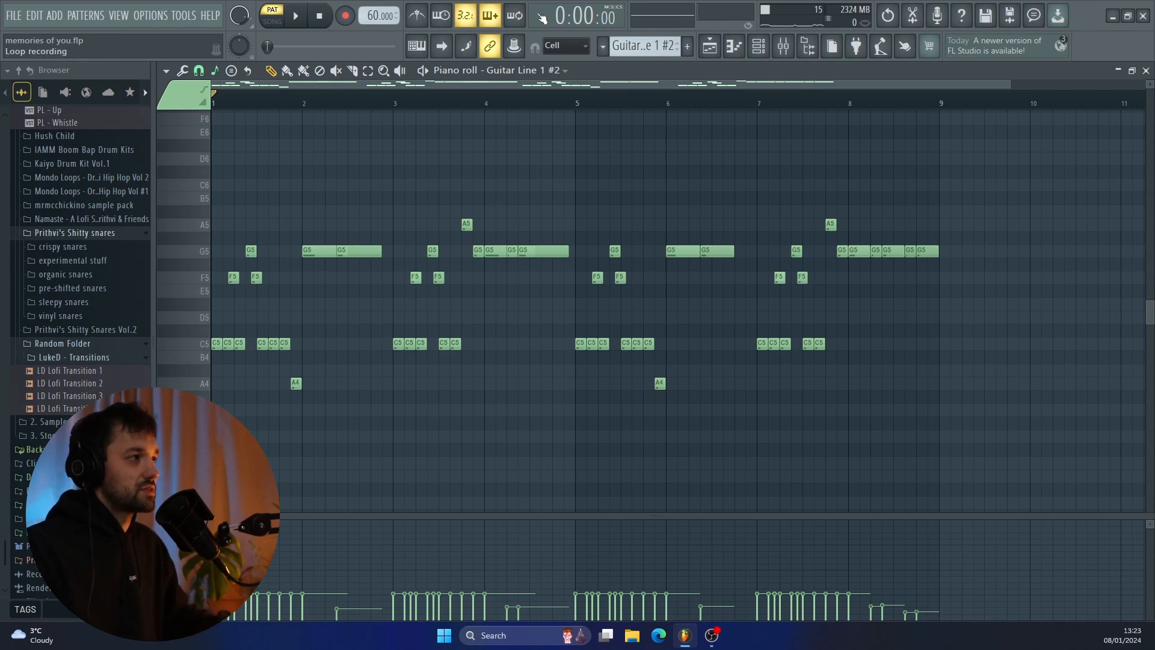
Move the bar 11 Guitar Line 1 #2 clip to bar 19 and play the arrangement from bars 11 and 19.
click(709, 48)
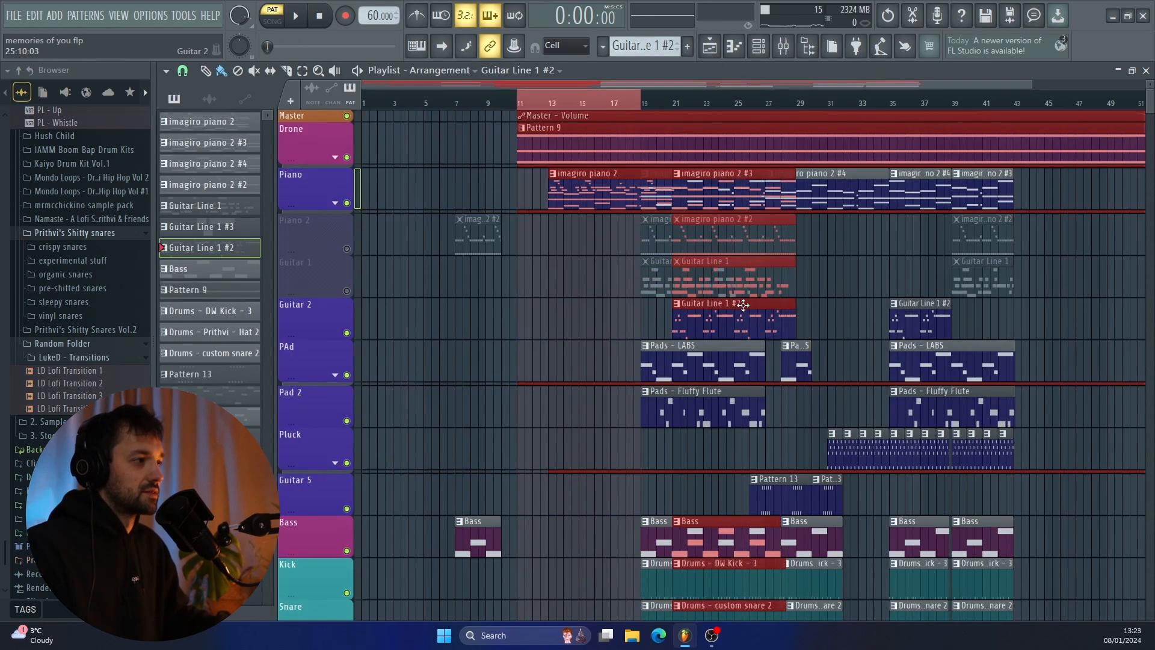
drag(587, 317, 712, 317)
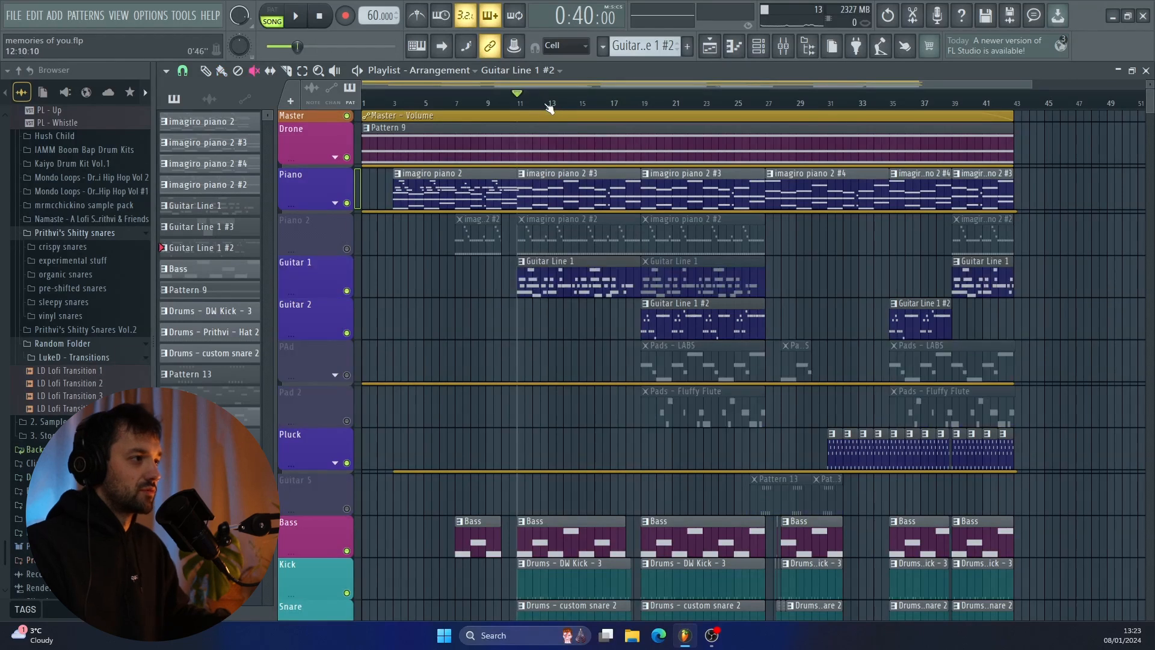
key(space)
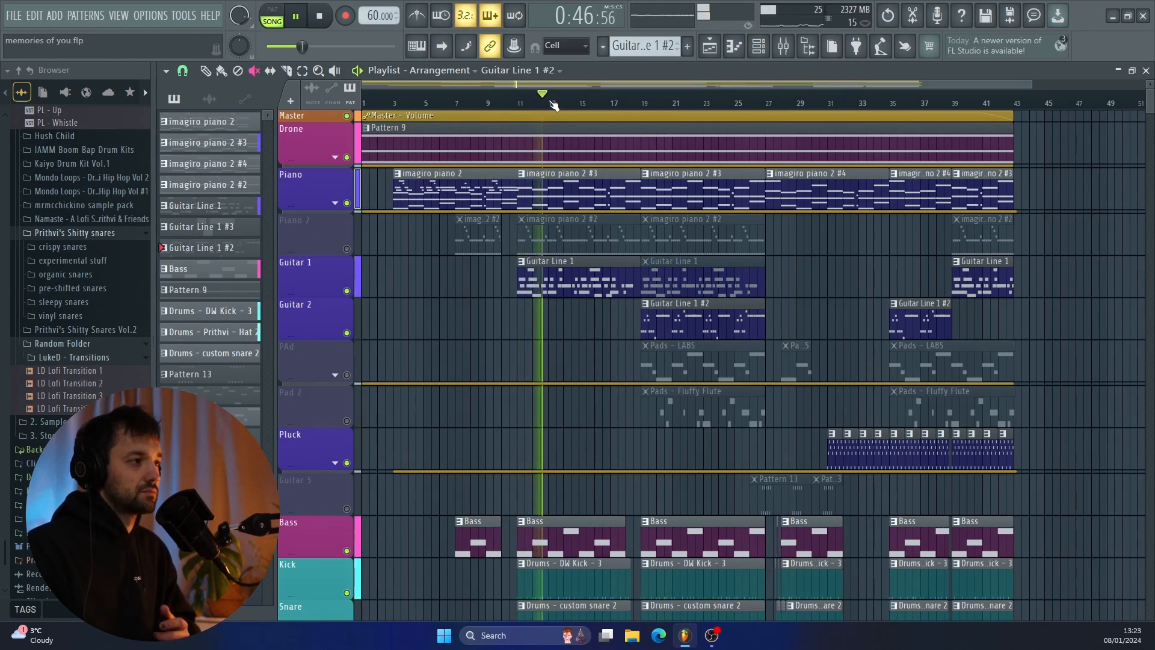
key(space)
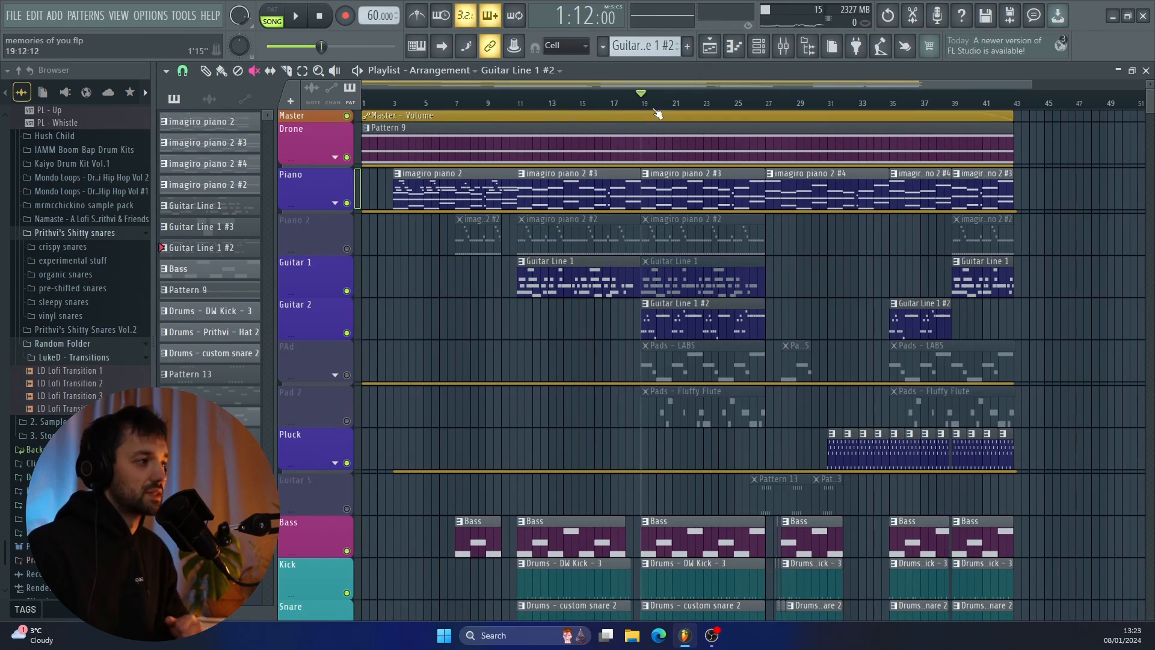
key(space)
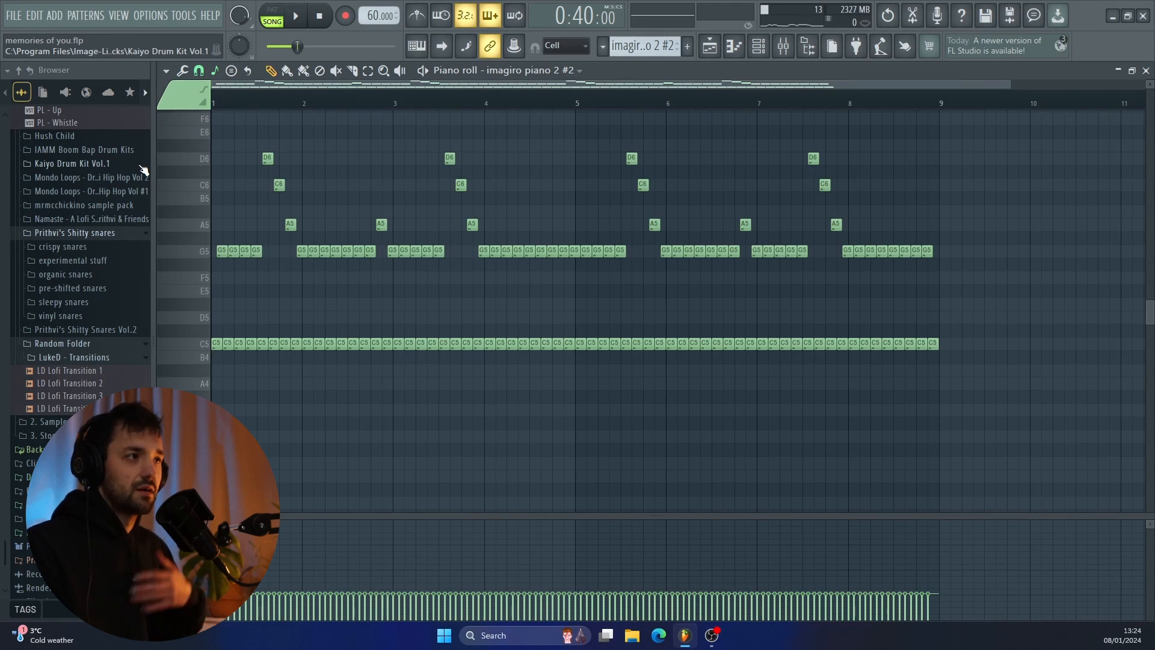
Audition the imagiro piano 2 #2 pattern on its own in the piano roll.
click(282, 16)
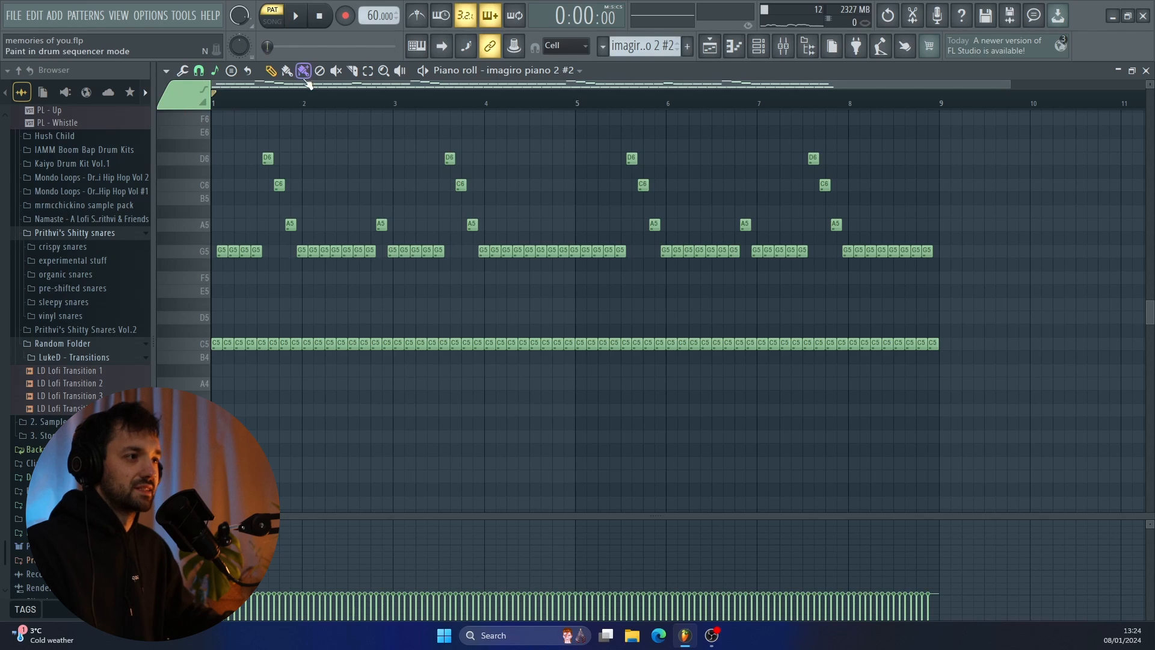
key(space)
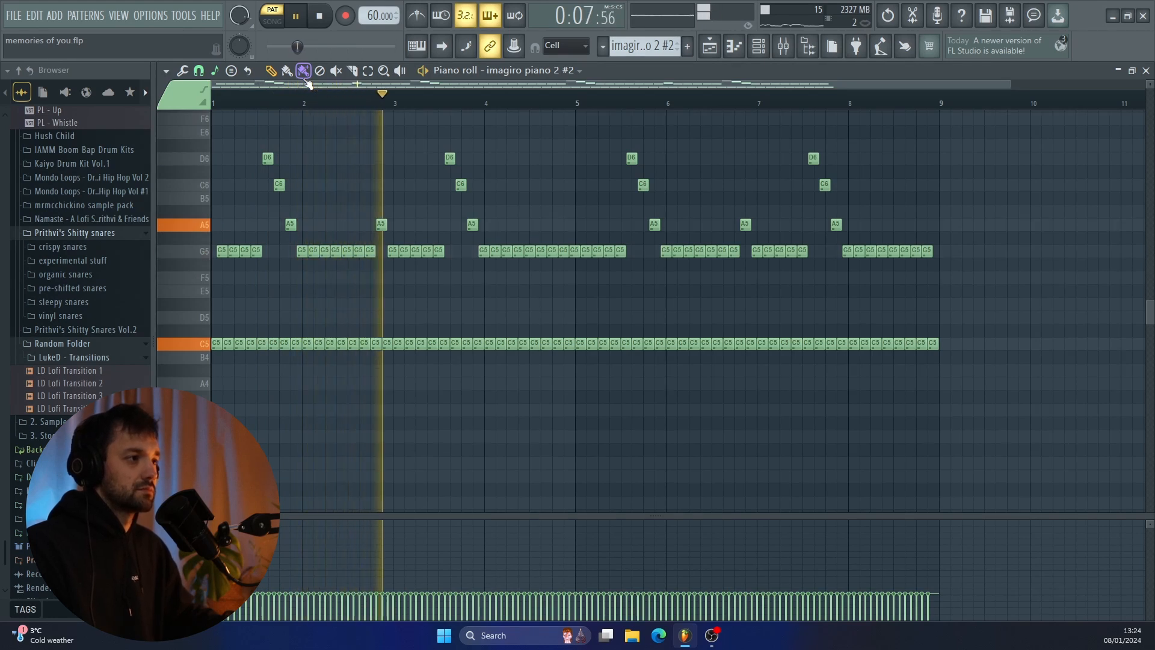
key(space)
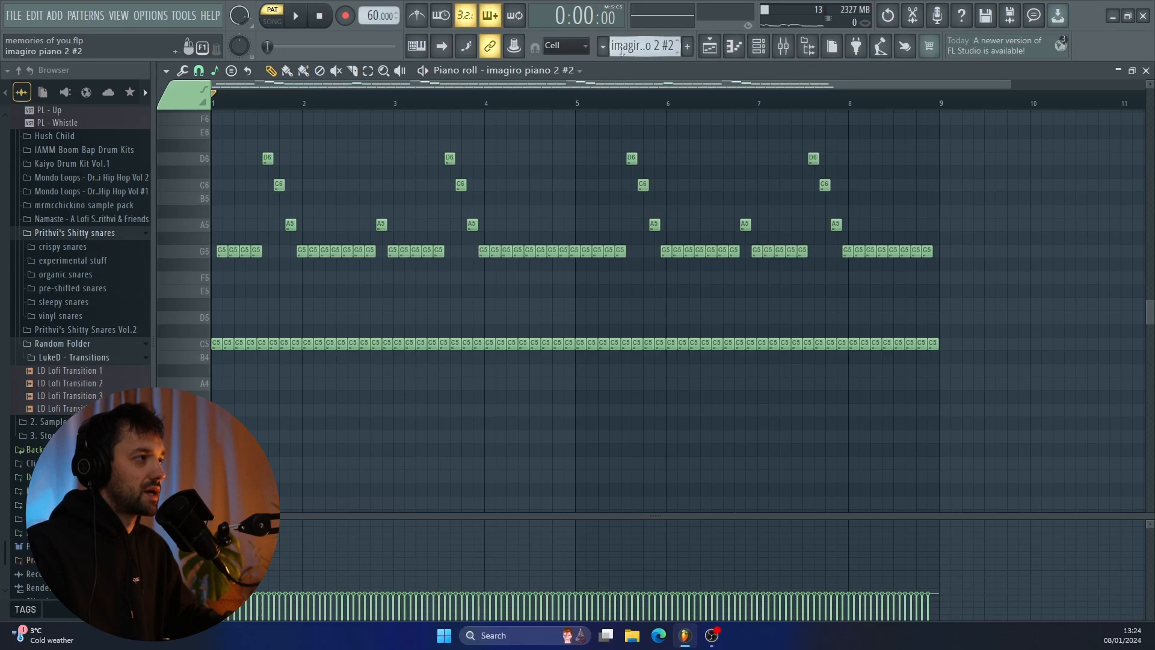
Unmute the Piano 2 track and mute the Guitar 1 track in the playlist.
click(709, 46)
click(347, 249)
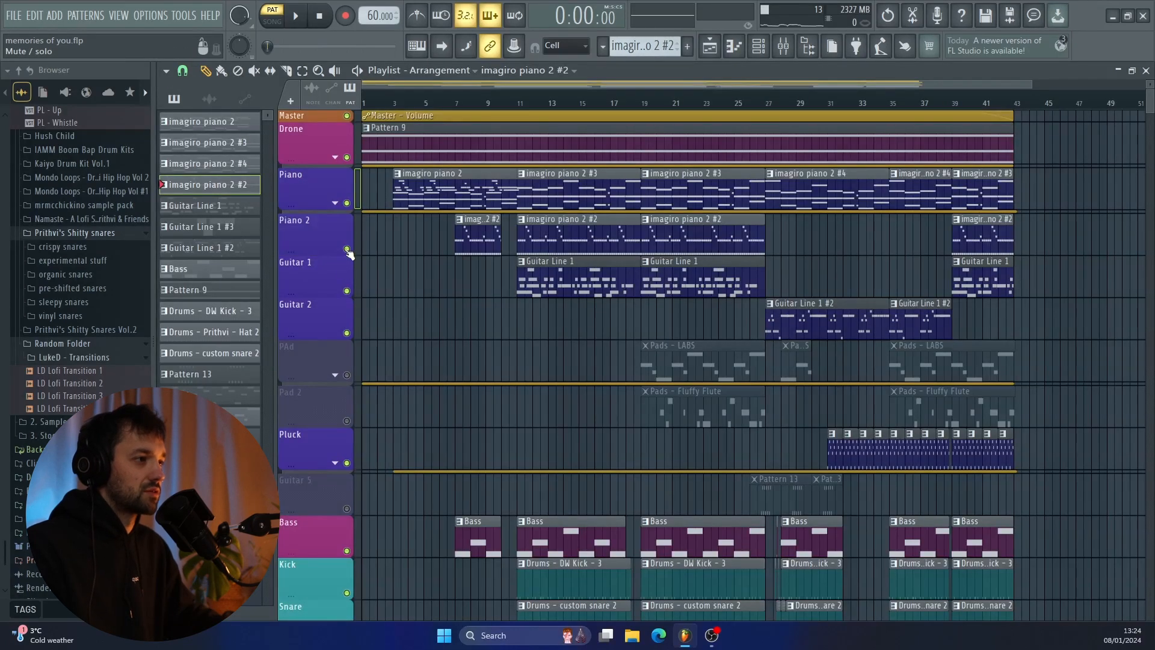
click(347, 291)
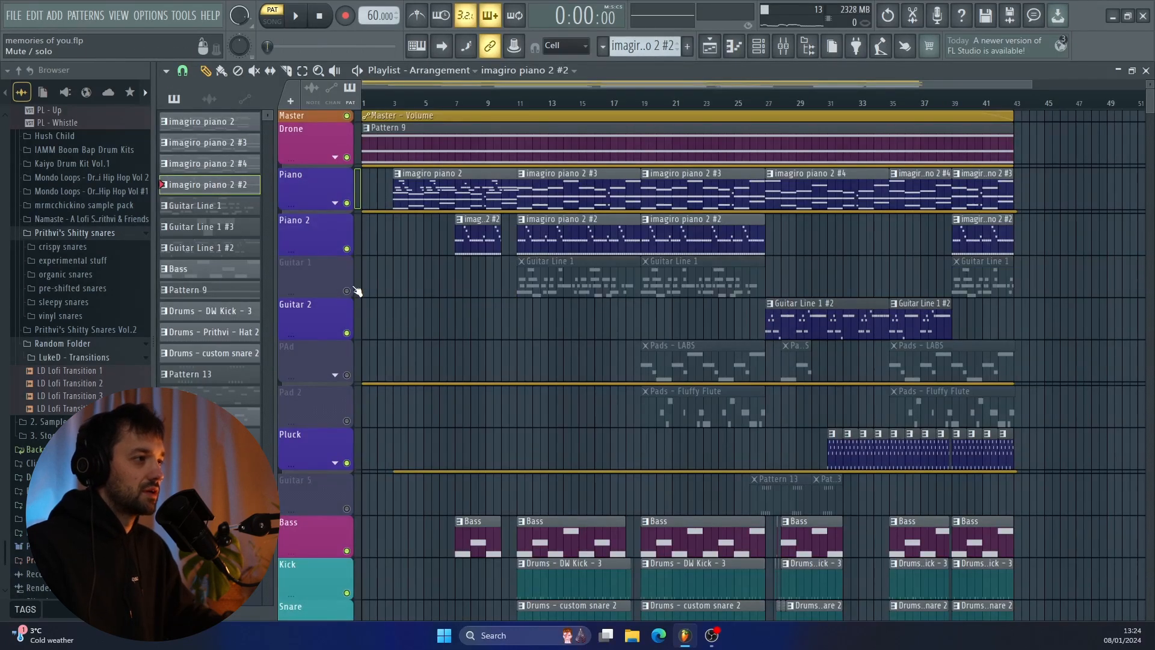
Play the song from bar 11 and unmute the Guitar 1 track during playback.
click(521, 104)
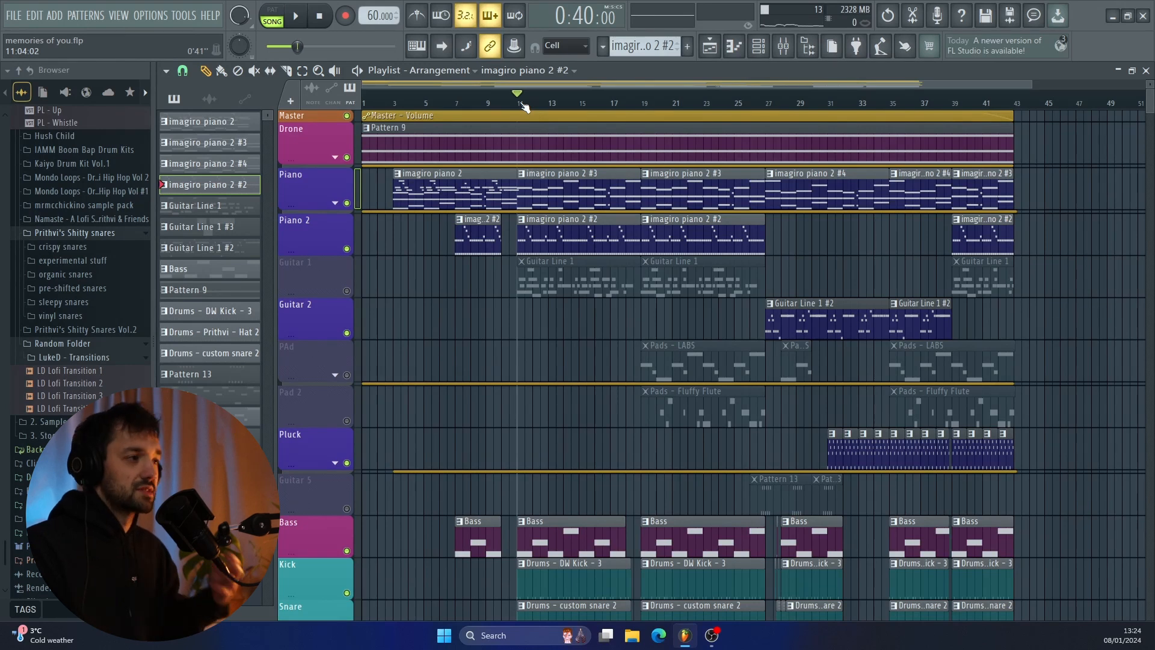
key(space)
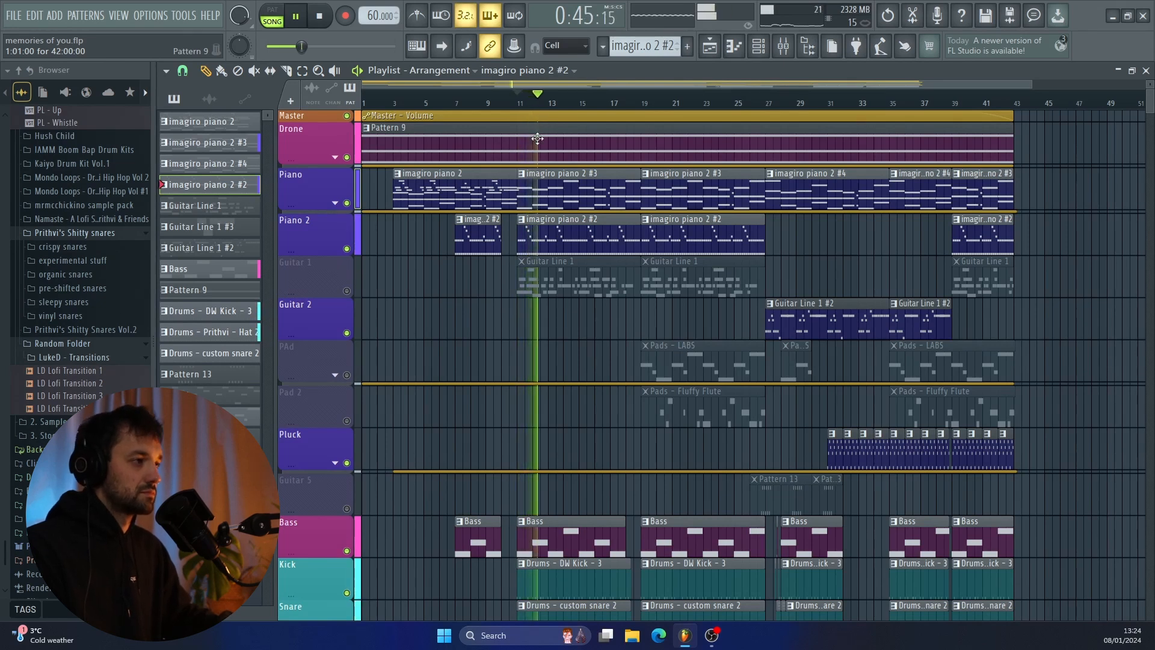
click(352, 295)
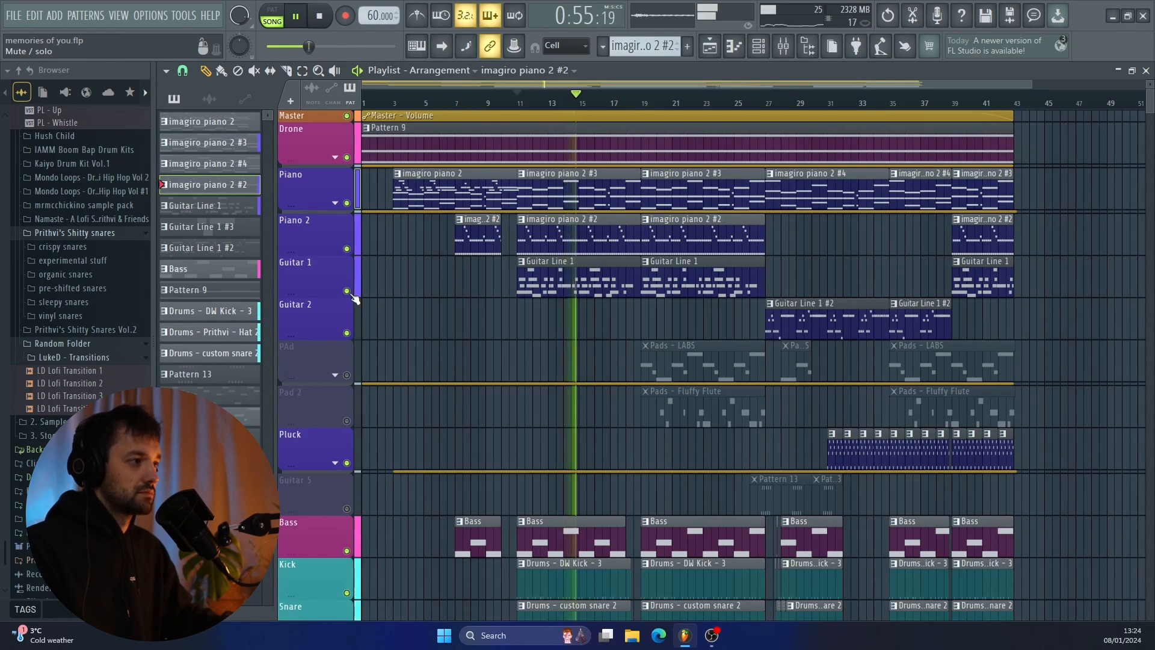
key(space)
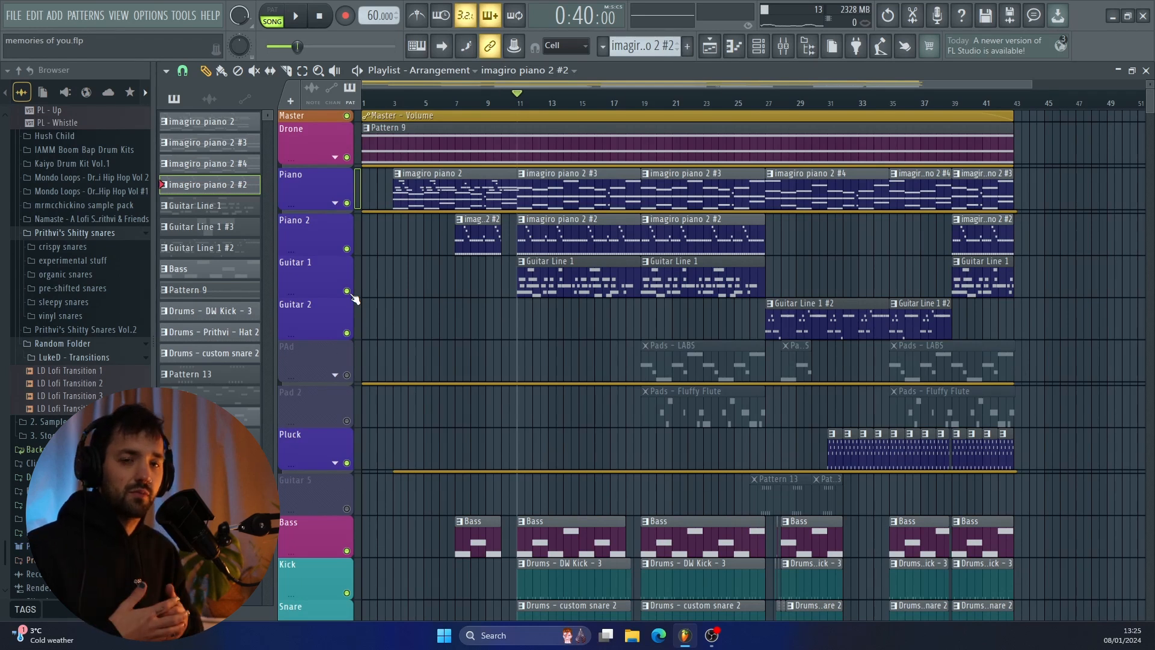
Move the song position to 1:16:00 and unmute the PAd and Pad 2 tracks.
click(700, 275)
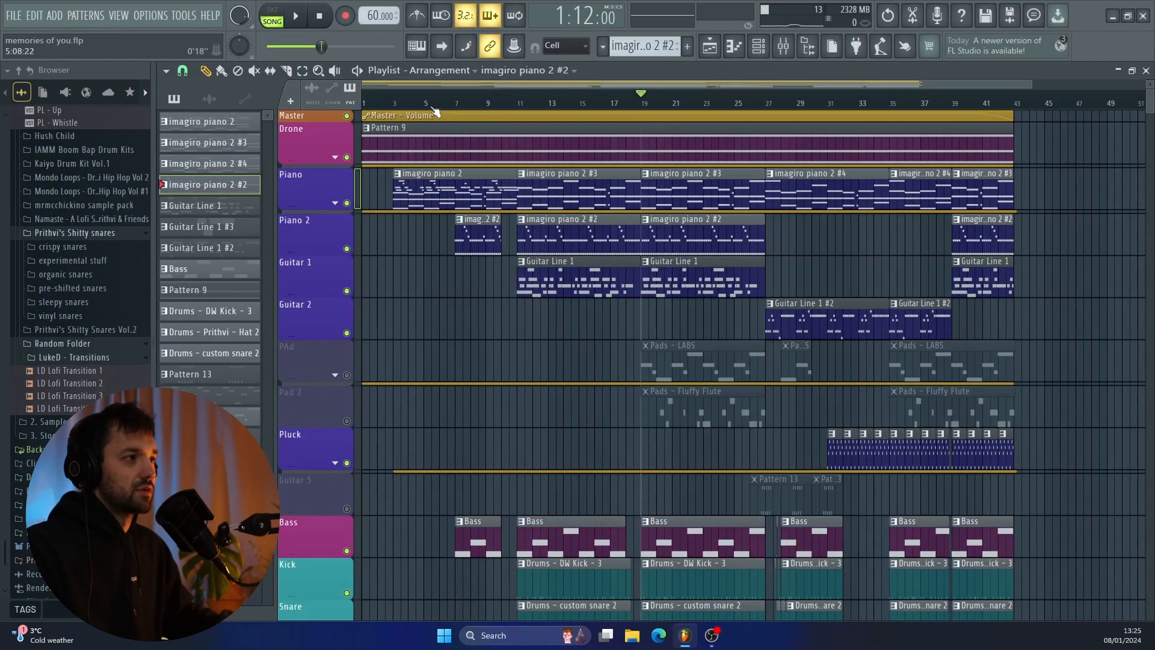
click(433, 100)
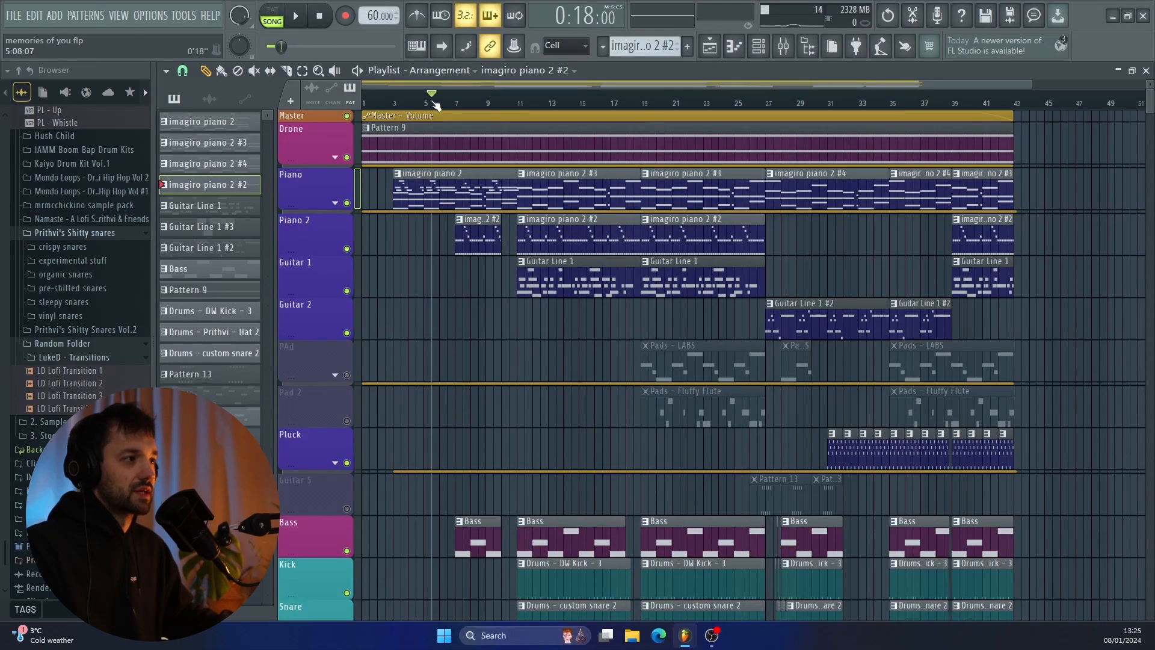
drag(436, 105, 656, 103)
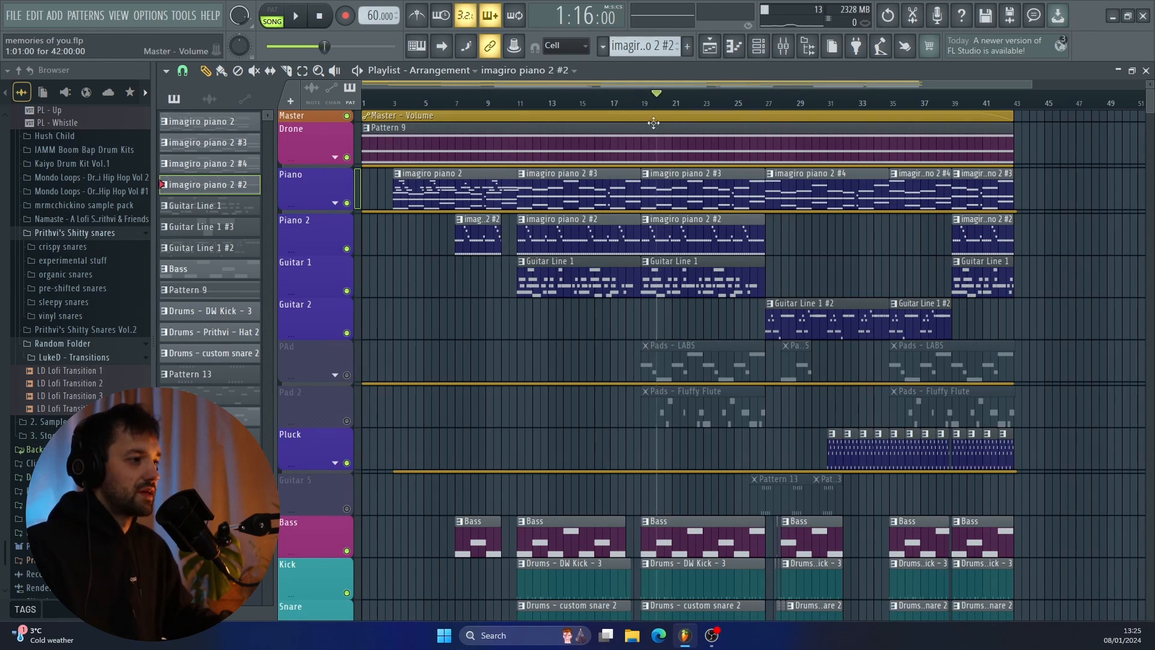
click(347, 374)
click(346, 421)
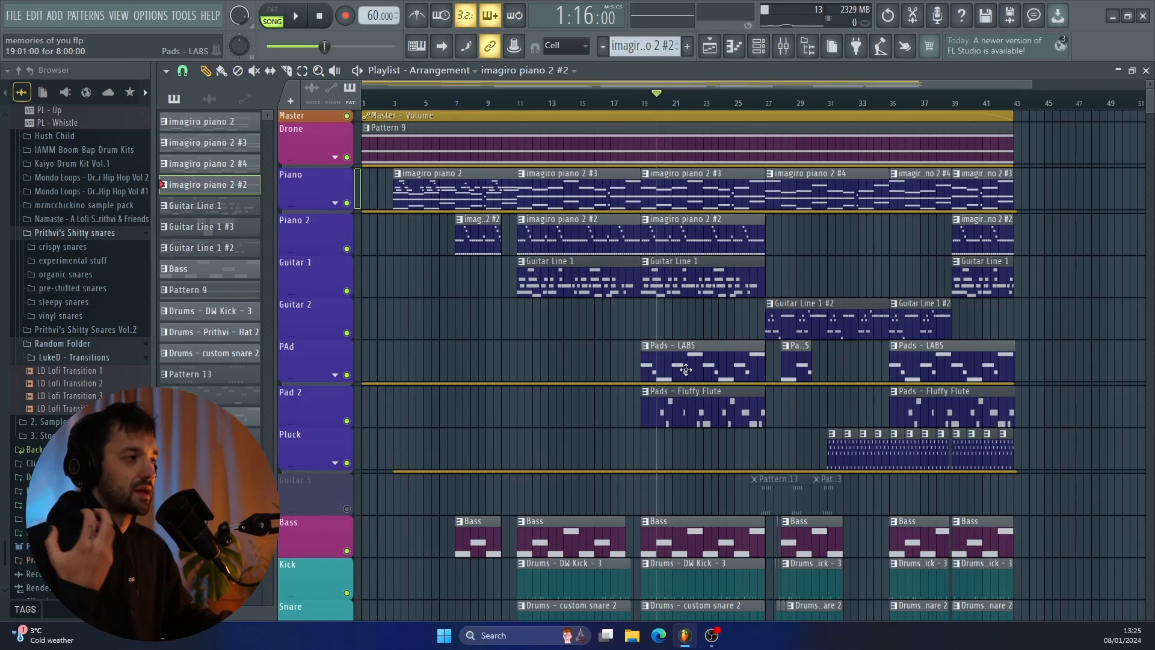
Audition the Pads - LABS pattern on its own and unmute the Pad 2 track in the playlist.
double_click(689, 374)
key(space)
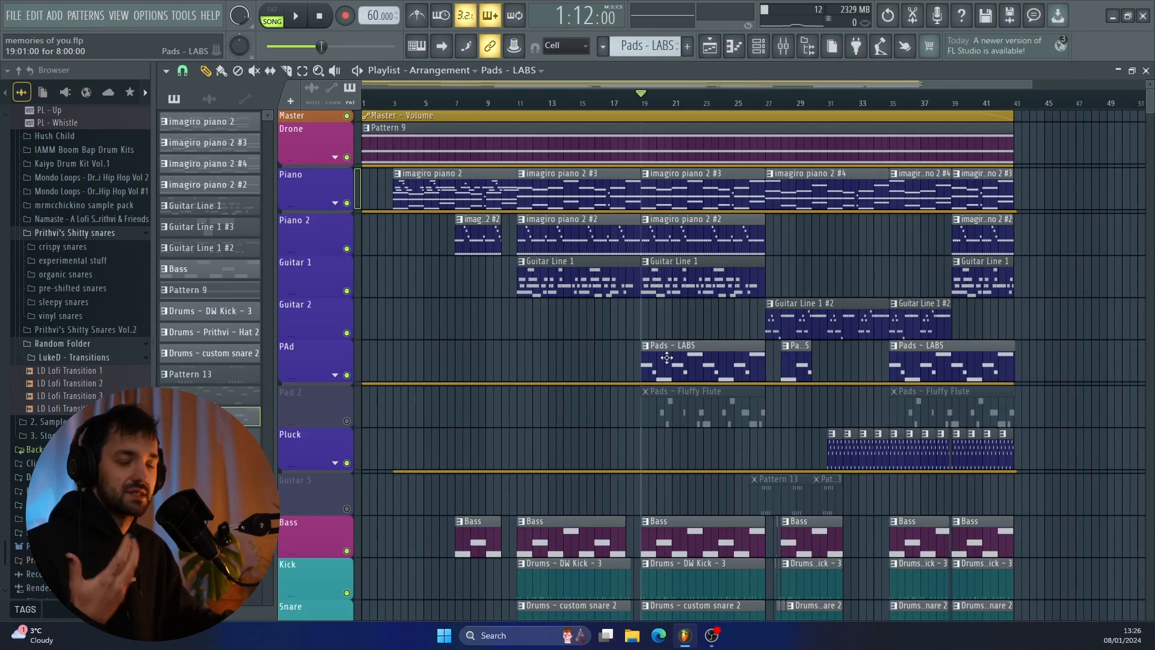
click(347, 421)
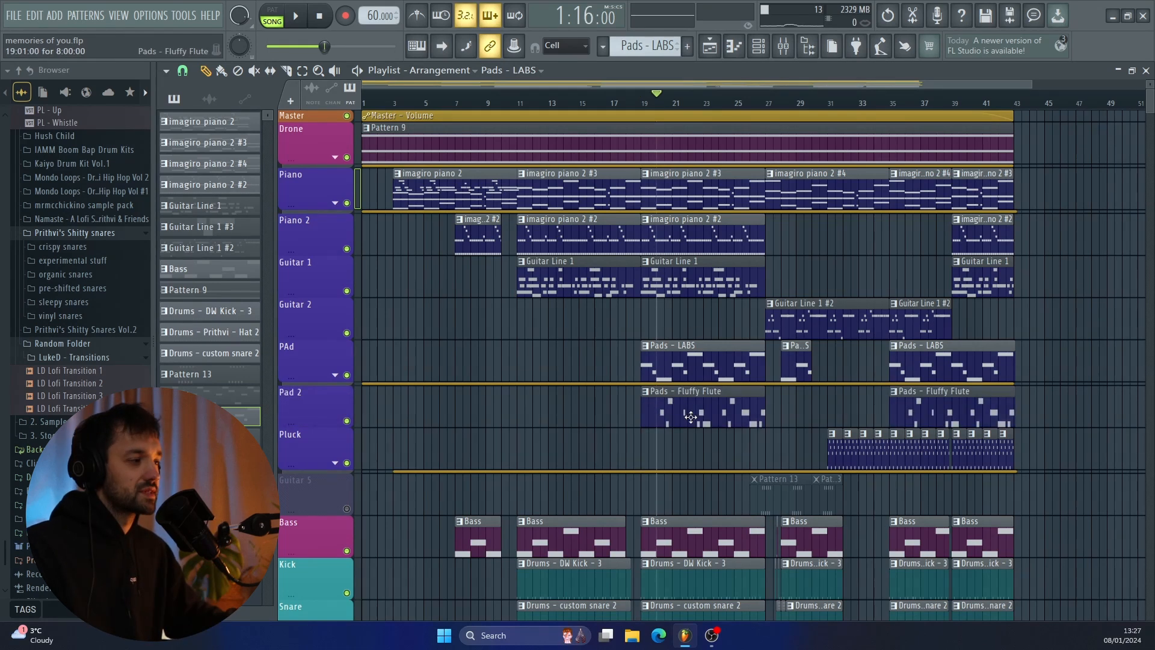
Examine the Fruity parametric EQ 2, Solaris and Fruity delay bank effects on the Etherial Vapors mixer track.
click(782, 48)
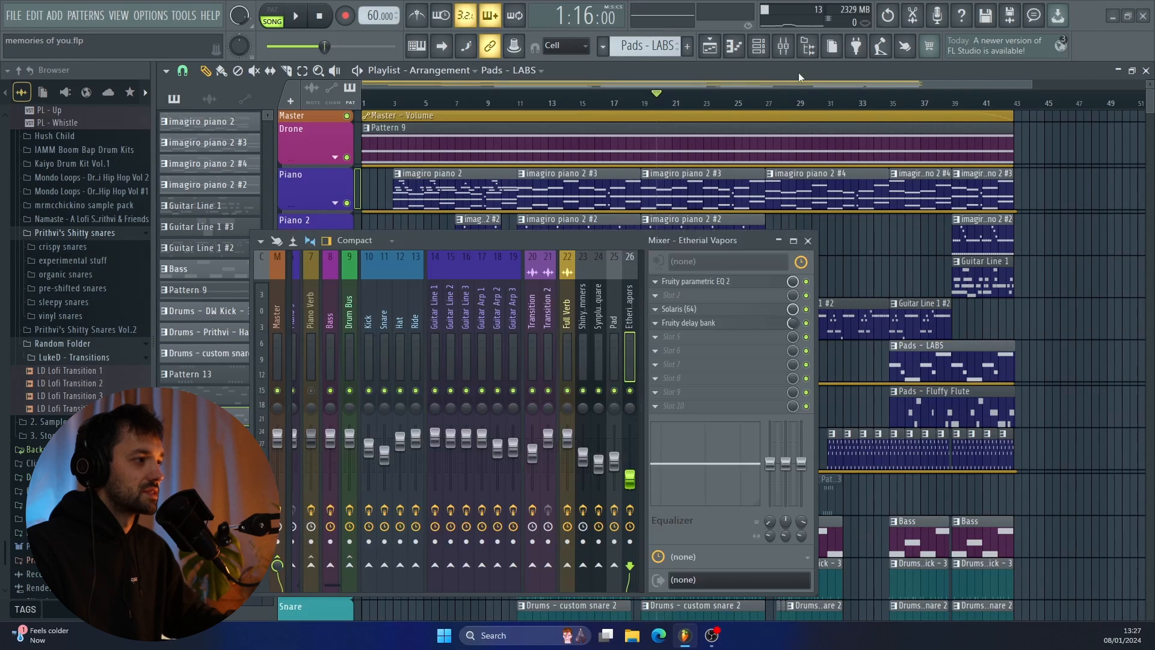
click(694, 280)
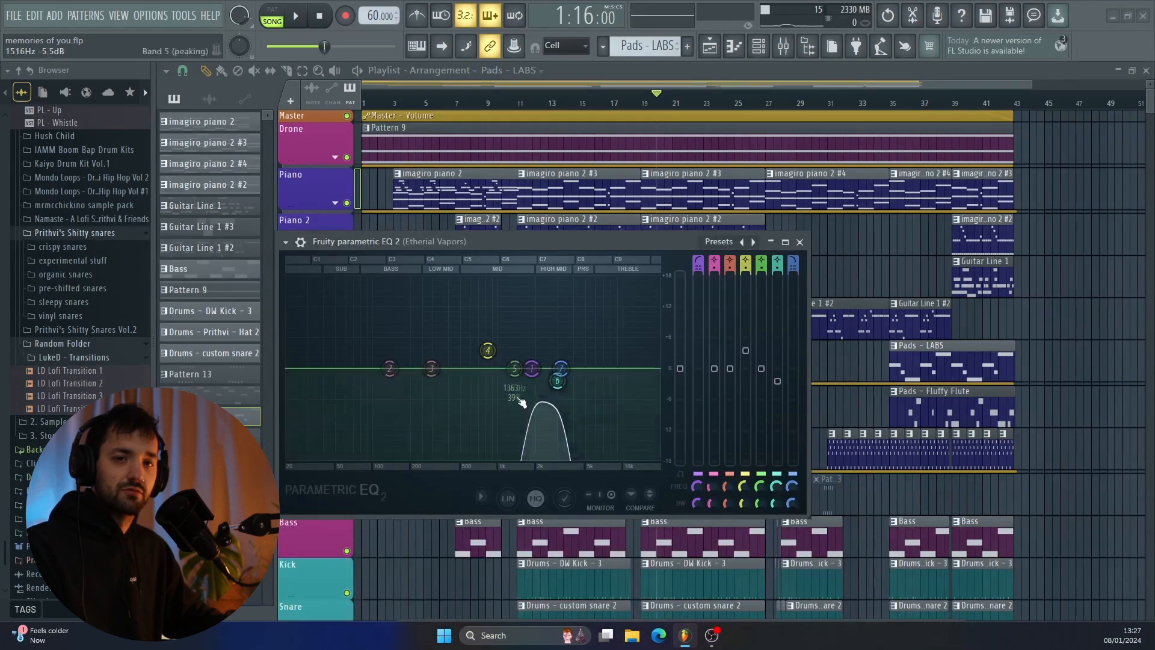
click(799, 242)
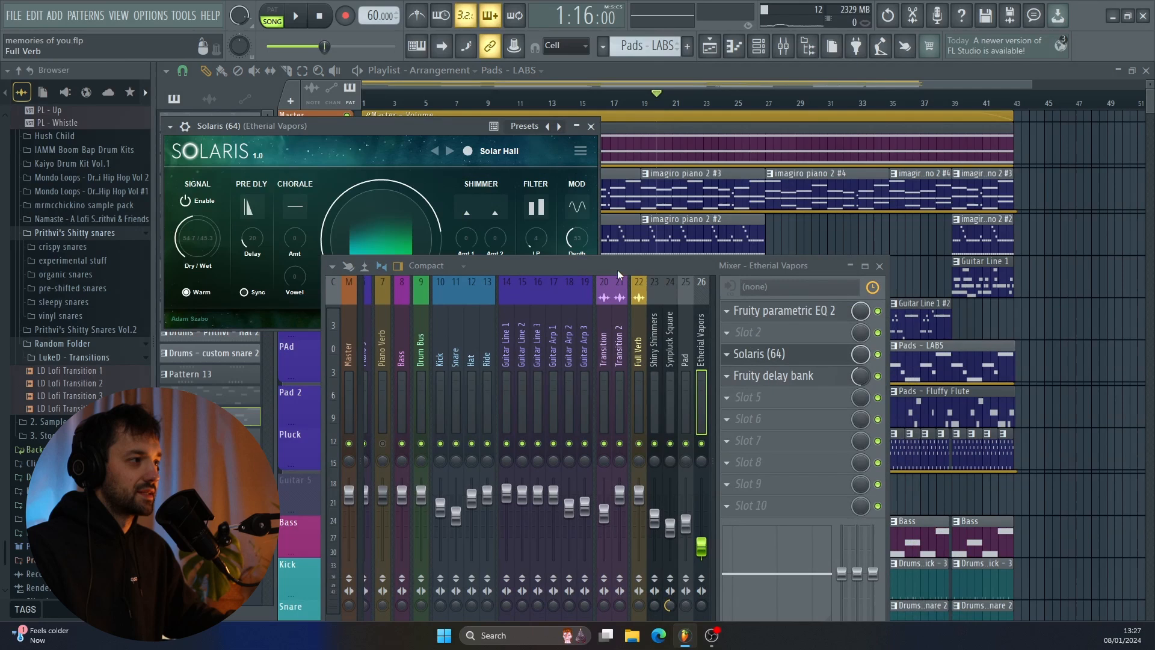
drag(617, 273, 624, 344)
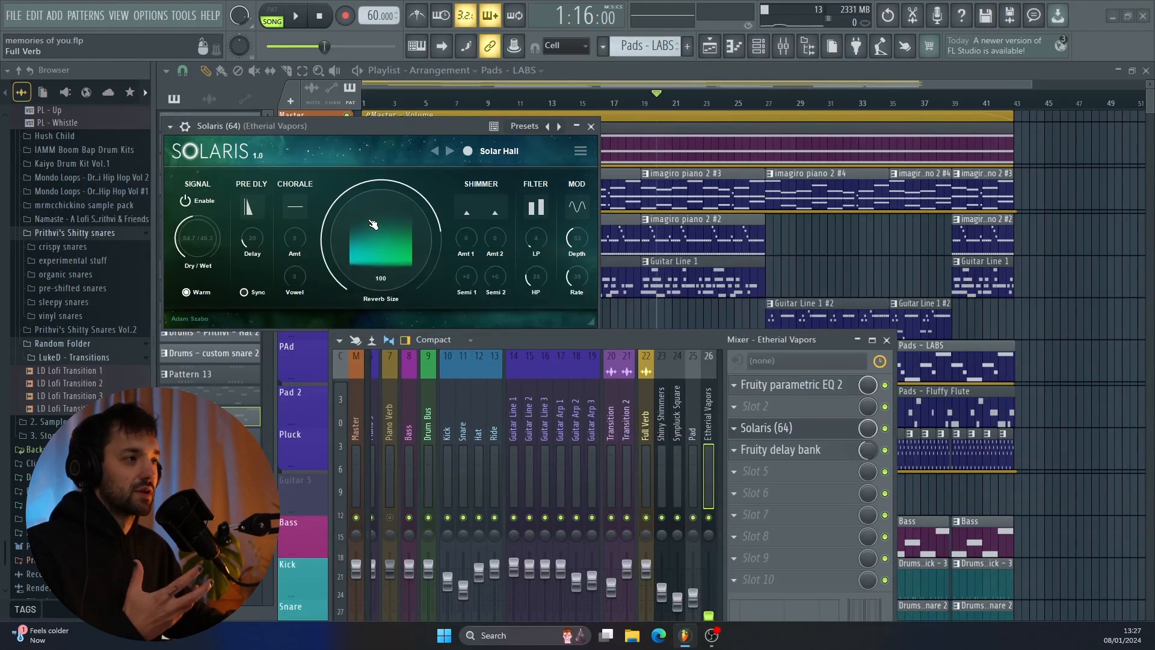
click(795, 450)
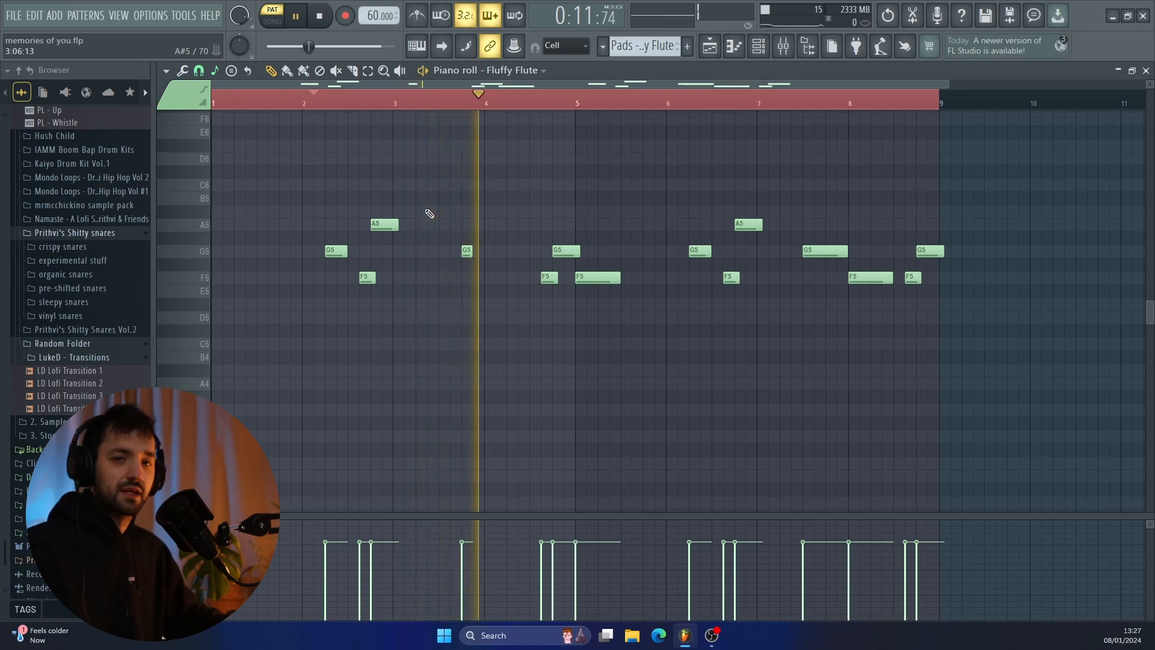
Return to the playlist from the Fluffy Flute pattern and play the song from bar 19 to hear both pads in the arrangement.
click(708, 47)
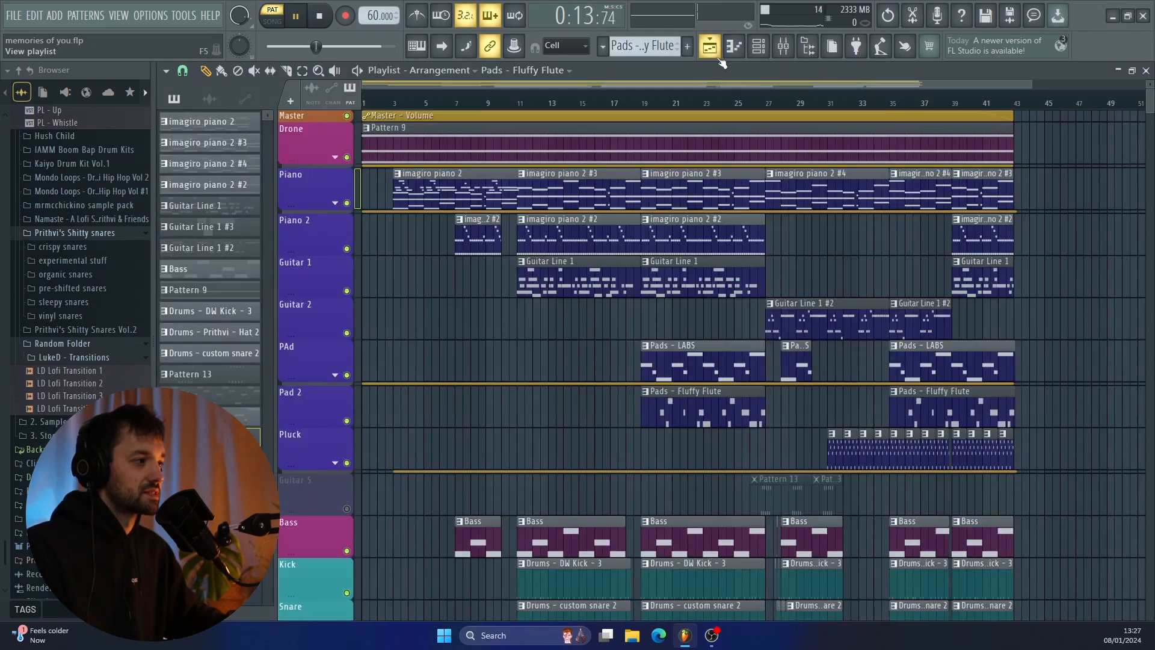
key(space)
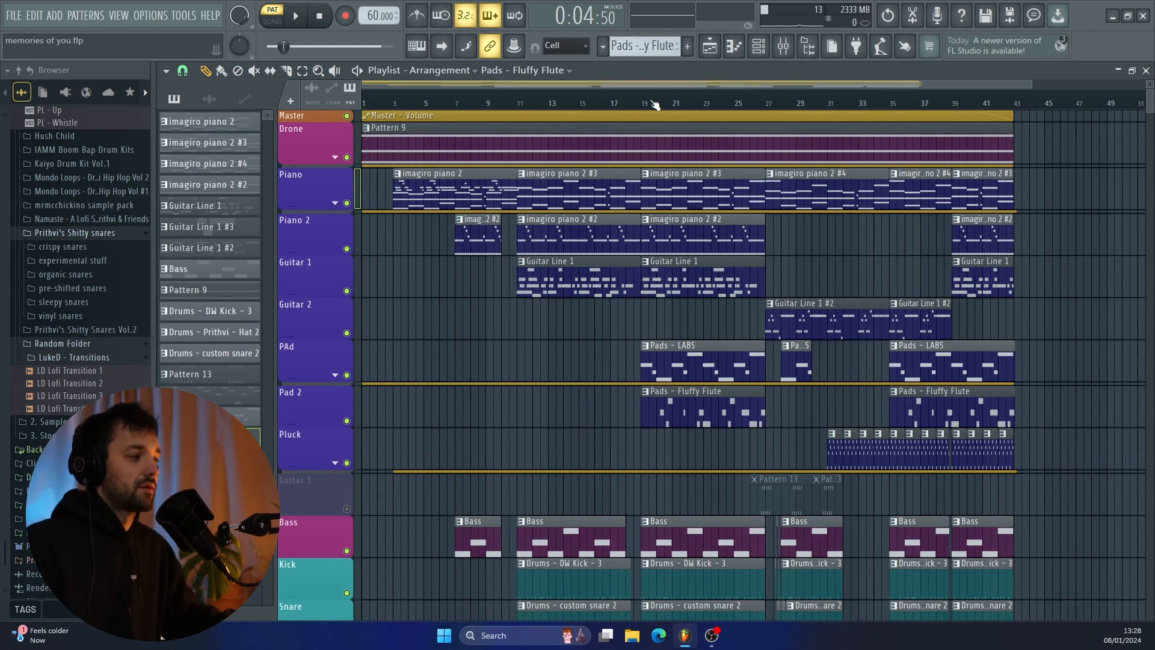
click(645, 102)
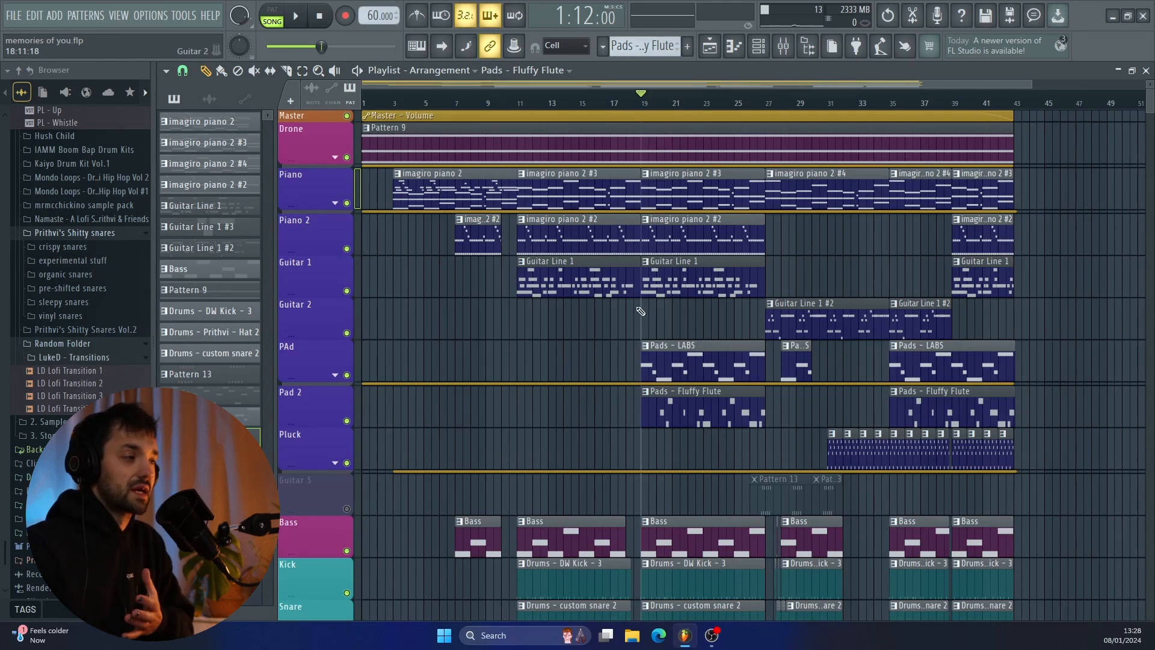
key(space)
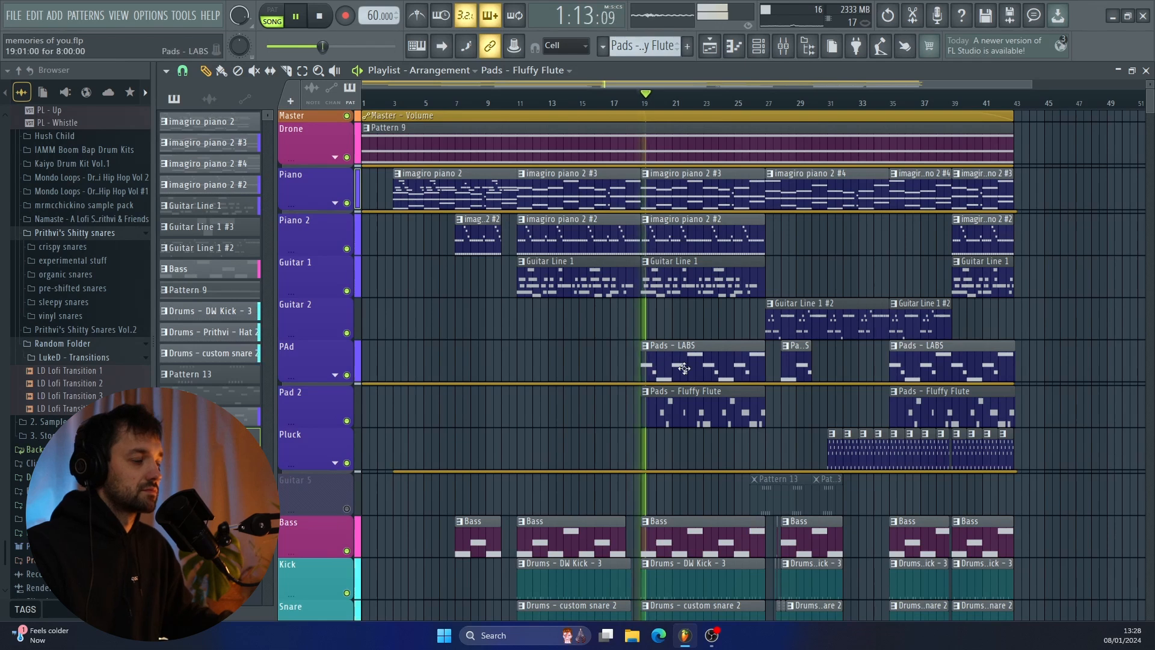
ctrl+scroll(689, 370, up, 2)
ctrl+scroll(689, 371, up, 2)
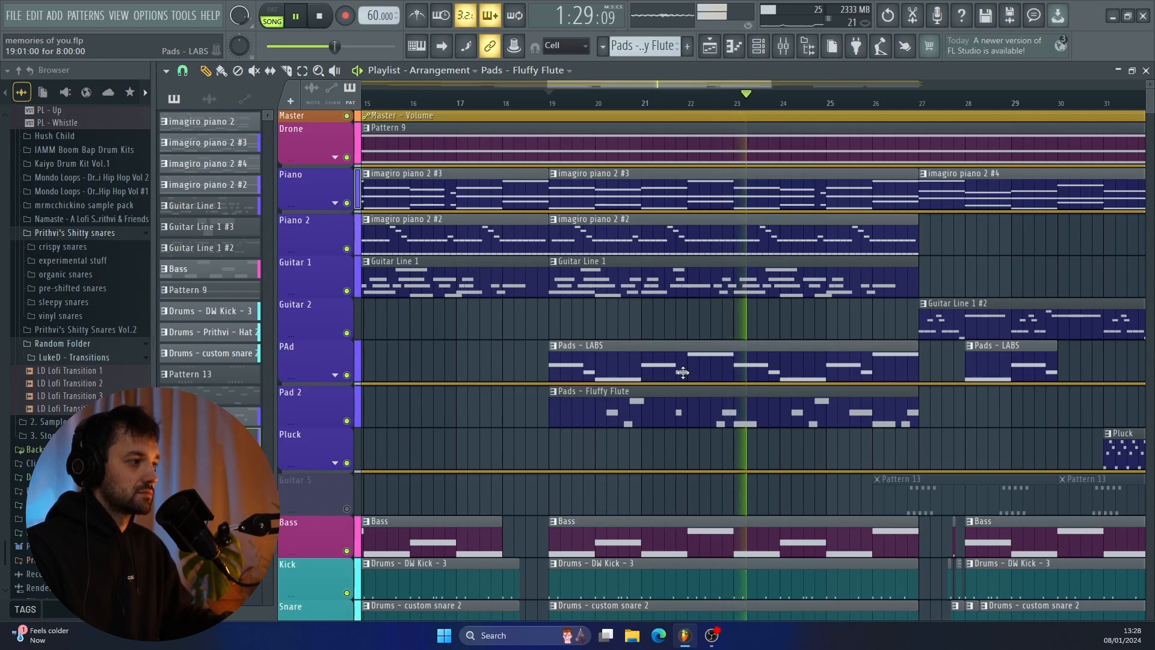
key(space)
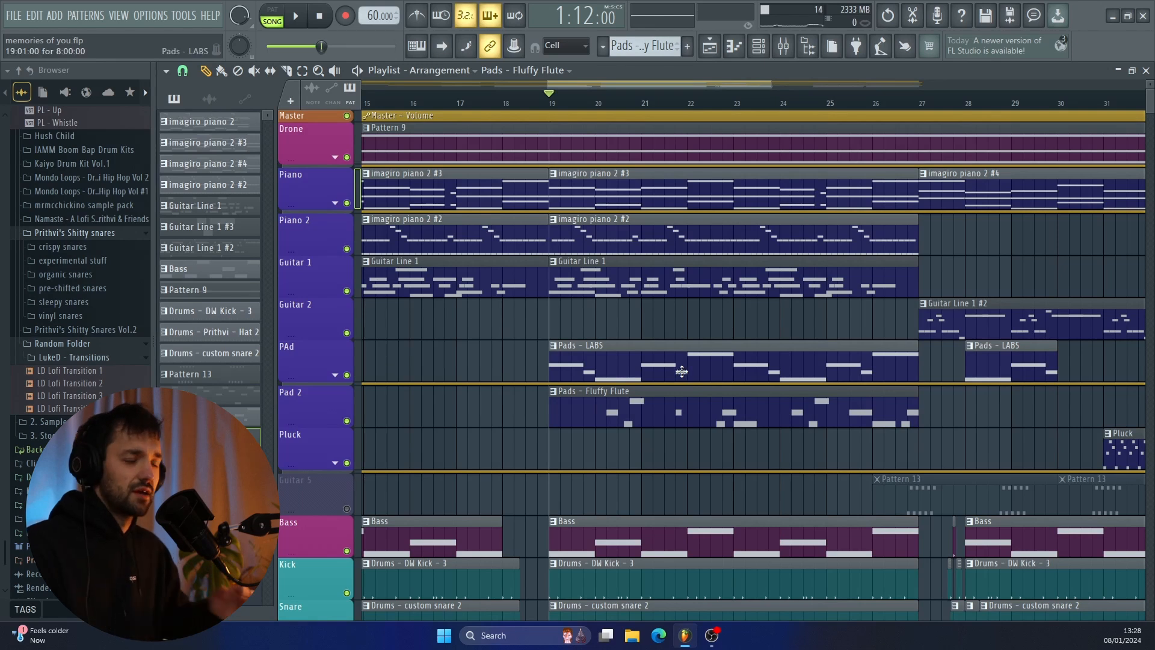
Move the song position to bar 27 and unmute the Guitar 5 track.
scroll(833, 407, down, 3)
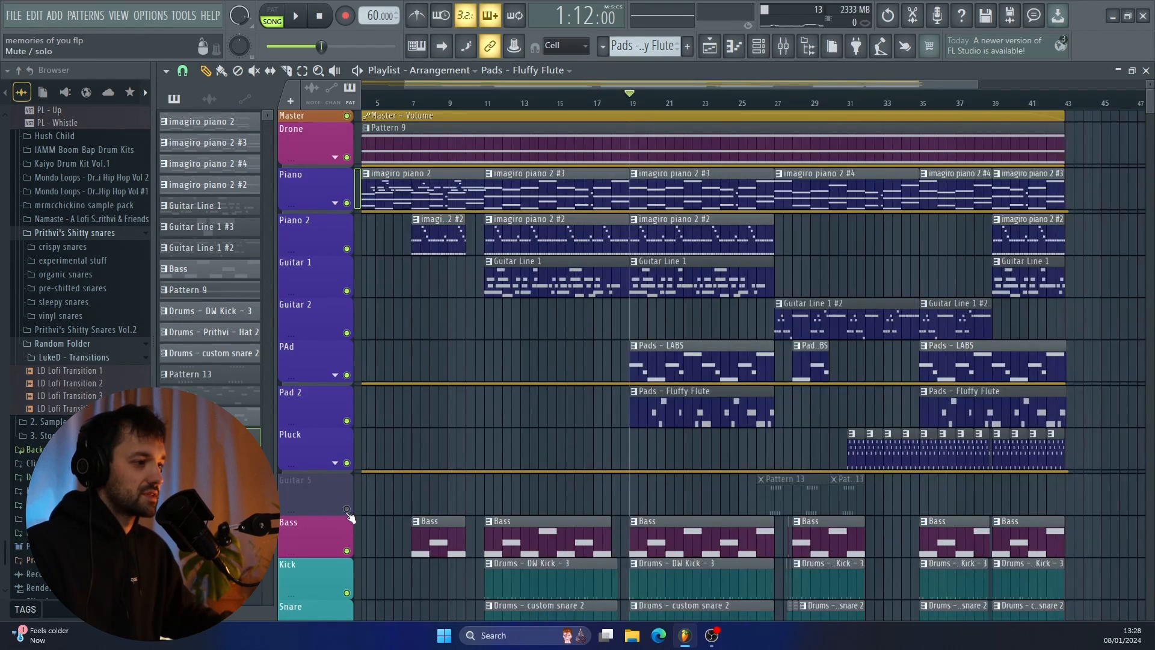
click(779, 105)
scroll(776, 356, up, 6)
scroll(720, 332, right, 1)
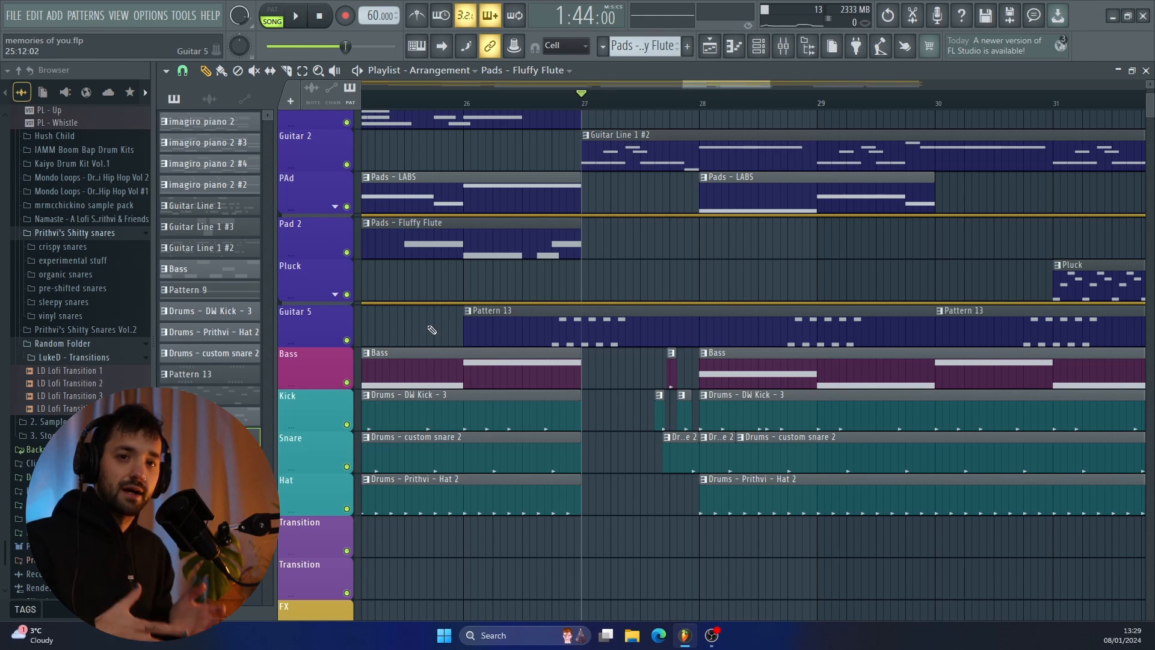
Audition Pattern 13 on its own in the Dream bell piano roll and return to the playlist in song mode.
double_click(520, 329)
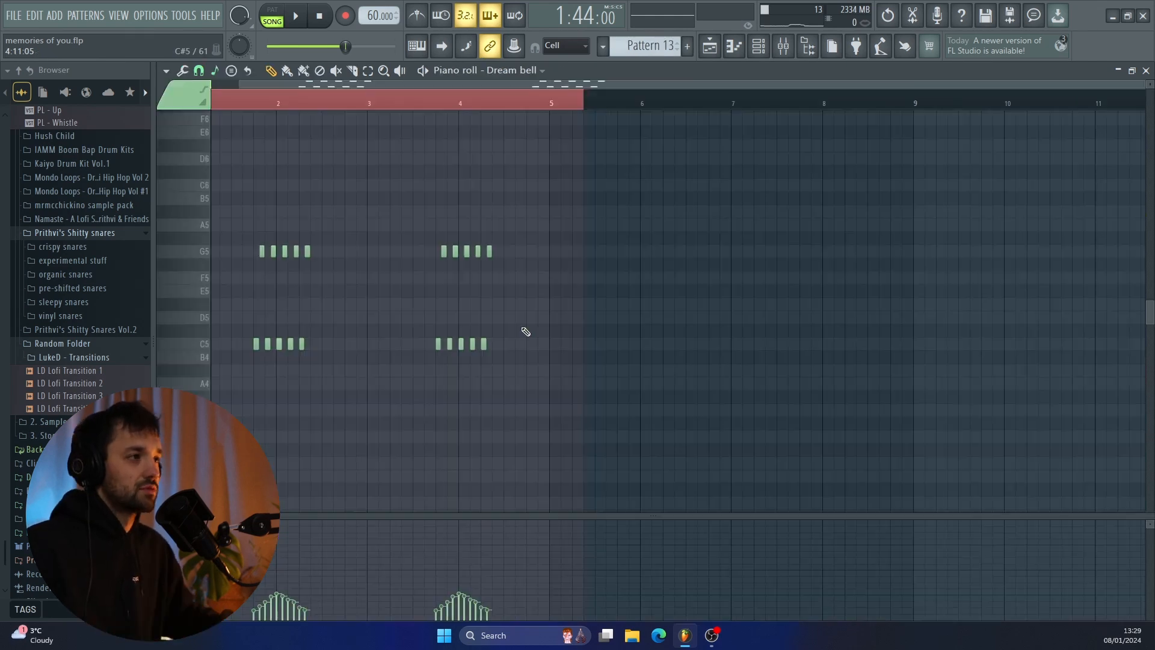
click(276, 102)
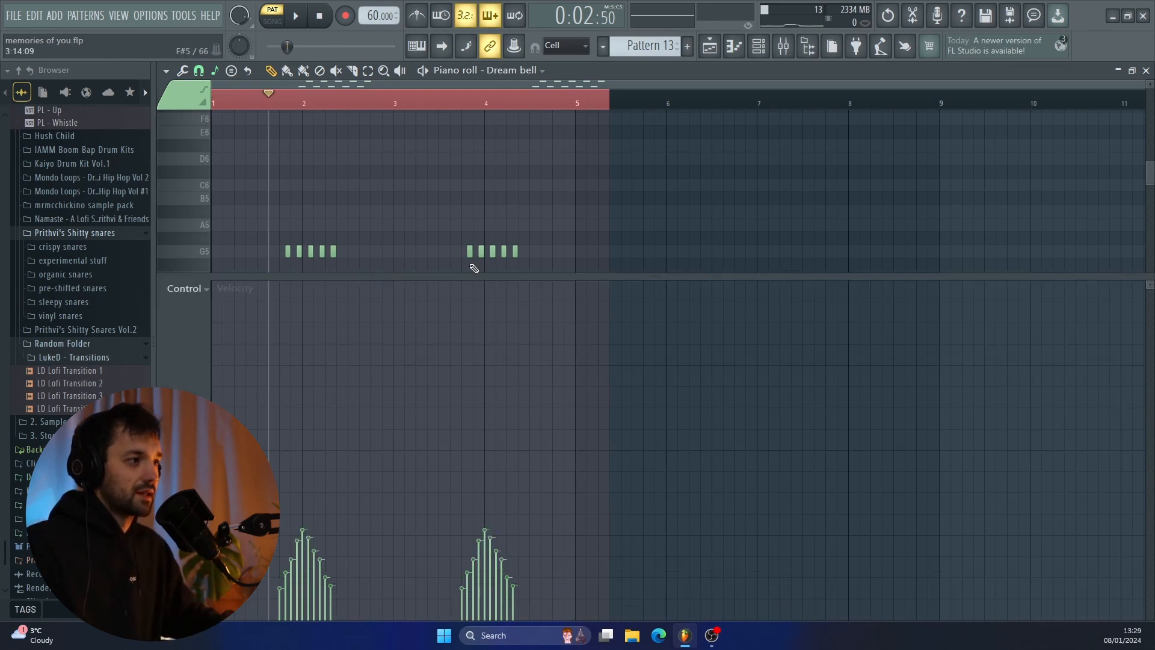
key(space)
drag(474, 268, 463, 462)
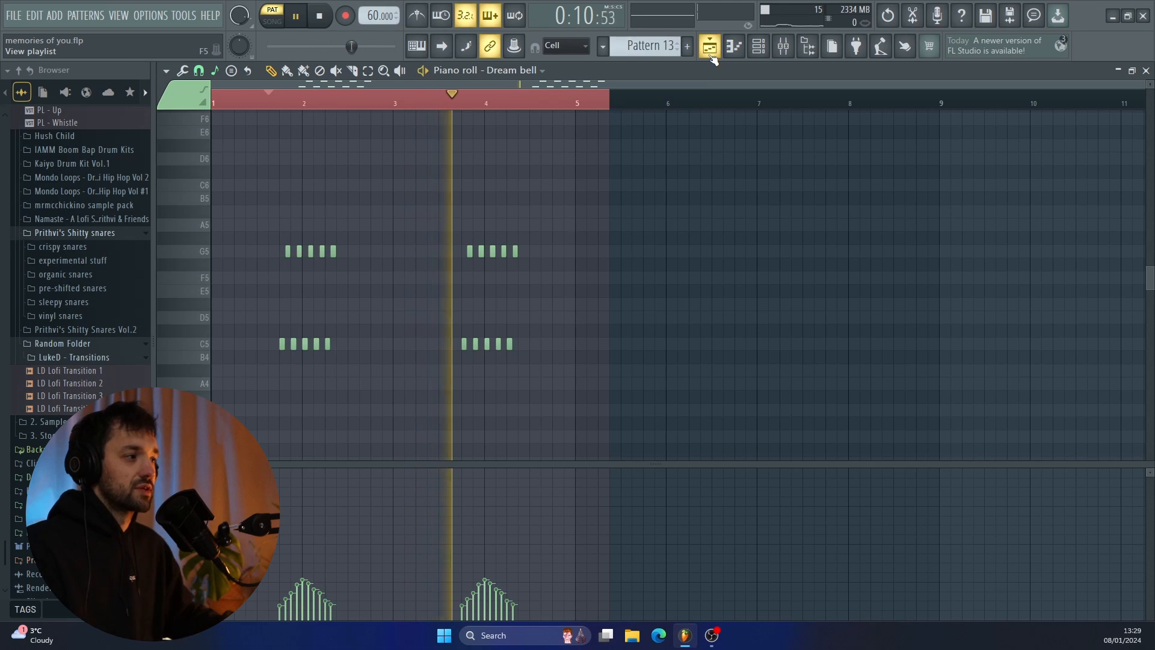
click(711, 56)
key(space)
key(l)
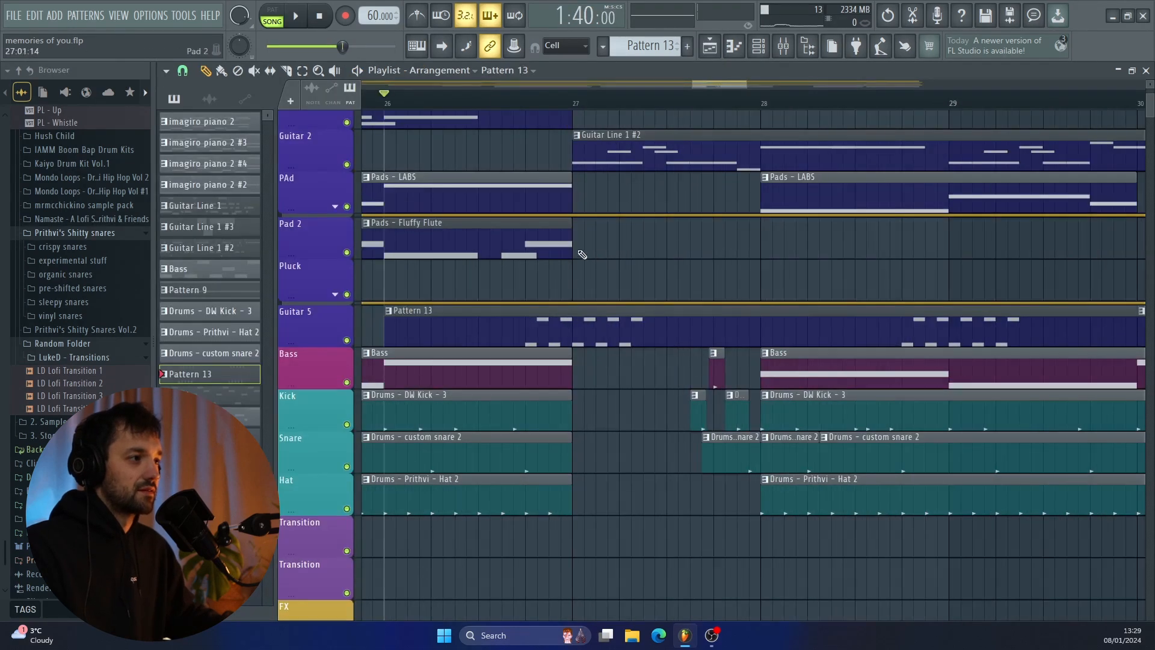
Play the song from bar 26 to hear Pattern 13 on the Guitar 5 track within the arrangement.
scroll(581, 254, down, 5)
scroll(583, 252, up, 4)
scroll(589, 249, down, 5)
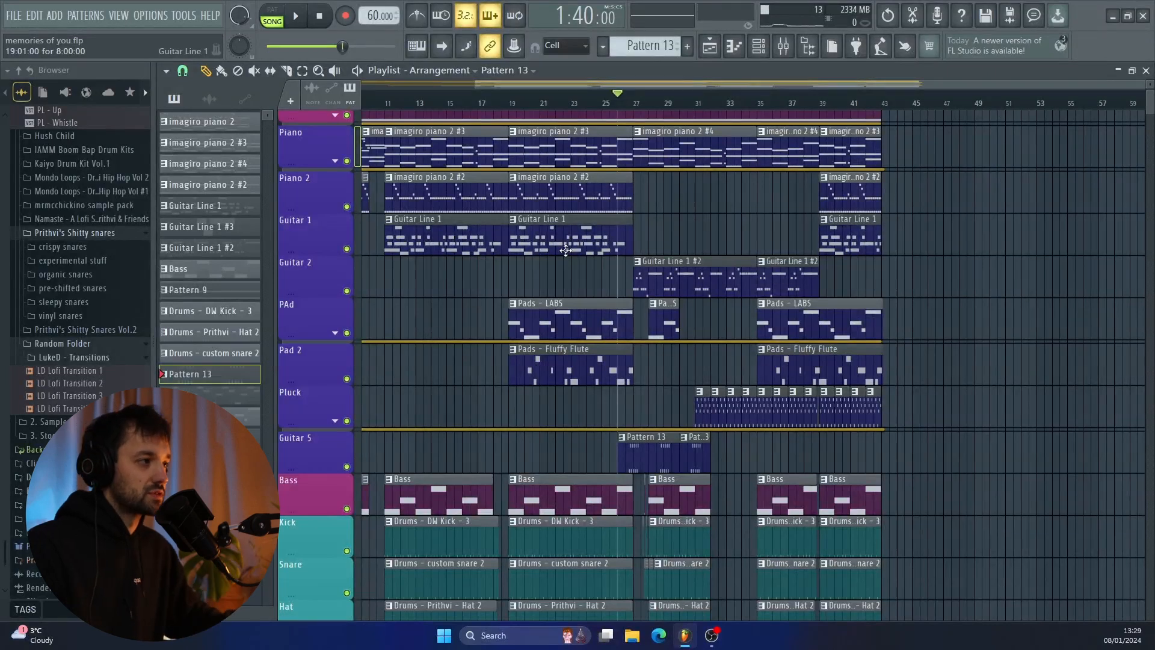
key(space)
scroll(620, 289, up, 4)
scroll(671, 335, down, 3)
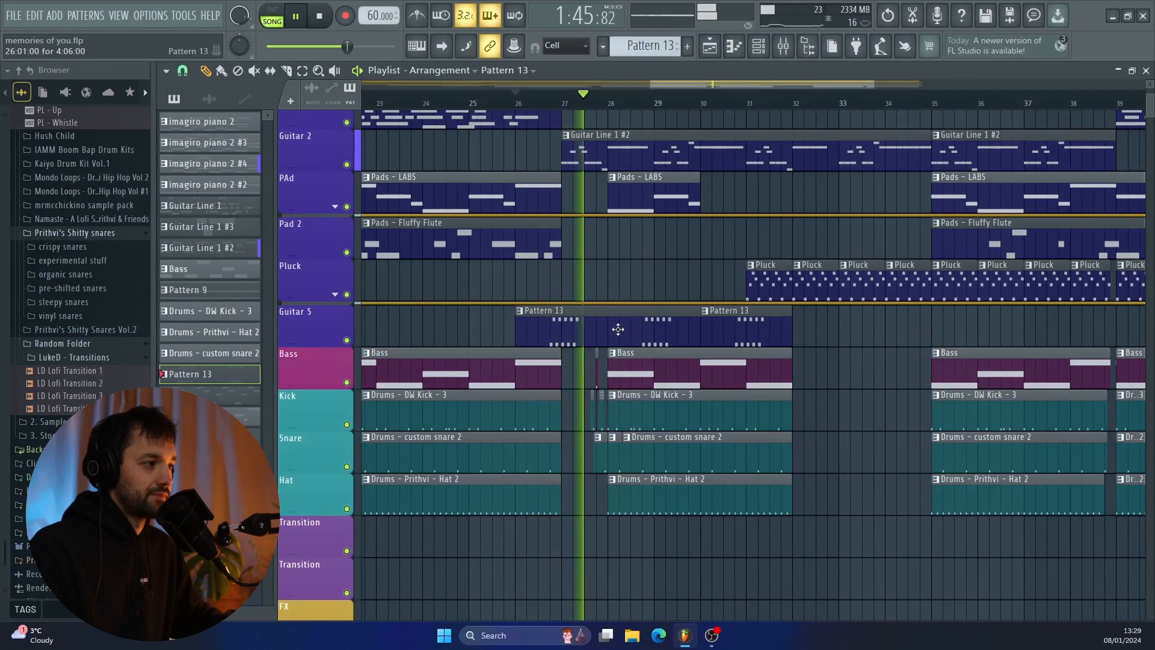
key(space)
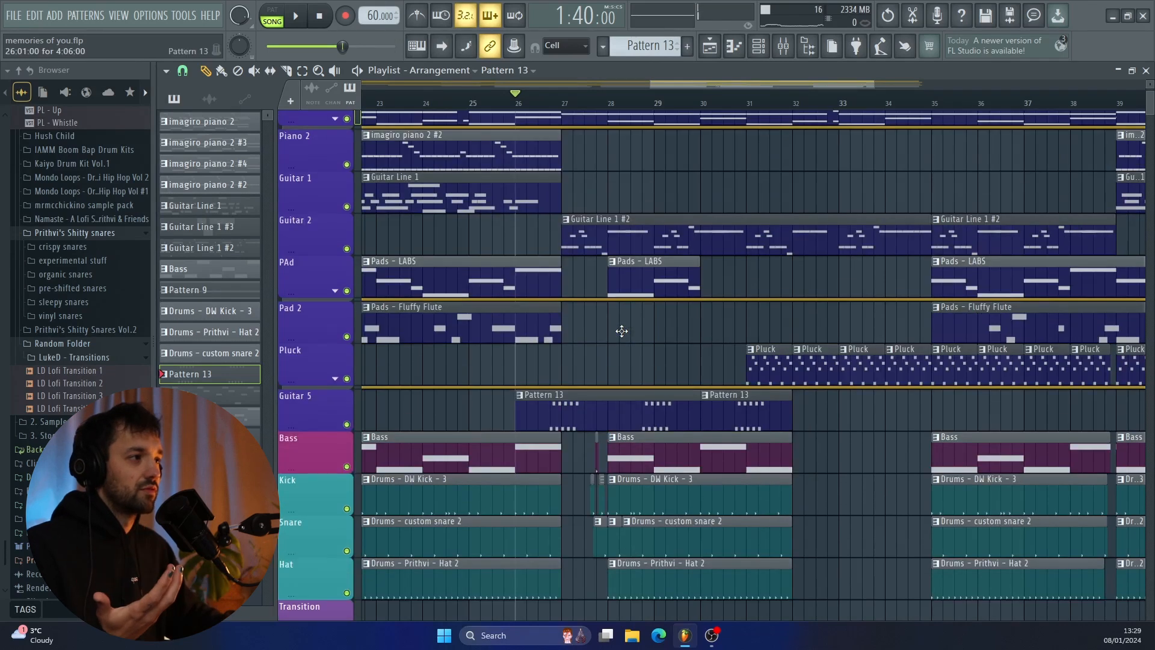
Play the song from 1:42:00 to hear the bass and drum break leading into bar 28.
scroll(619, 330, up, 2)
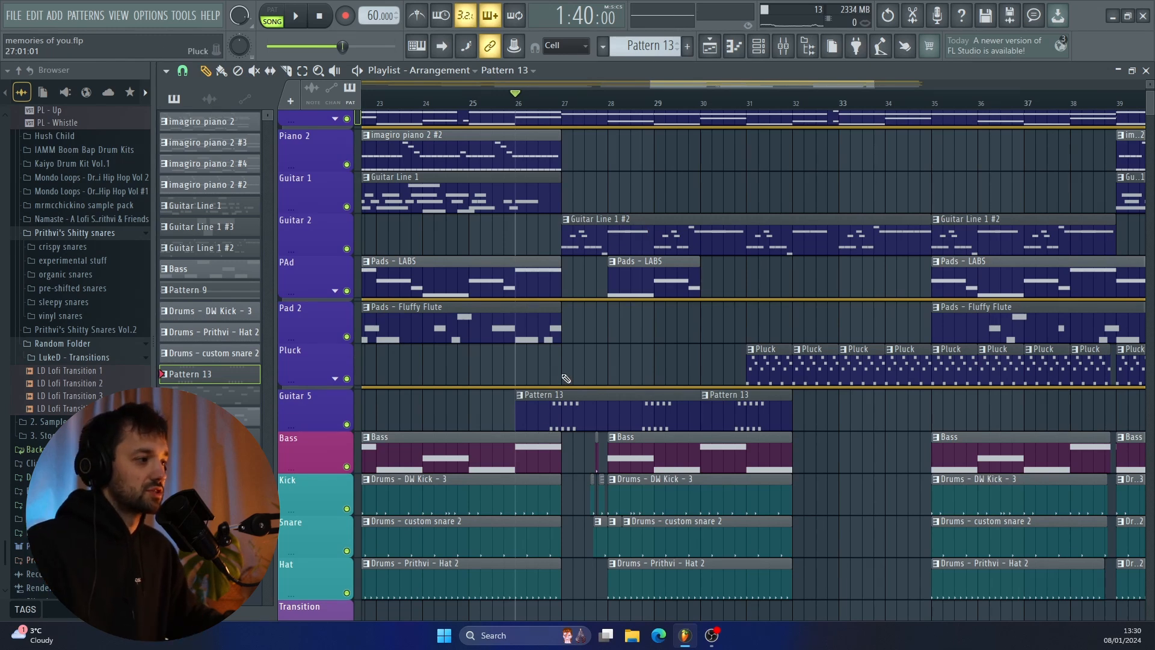
scroll(566, 378, down, 3)
scroll(656, 371, up, 3)
scroll(664, 370, down, 3)
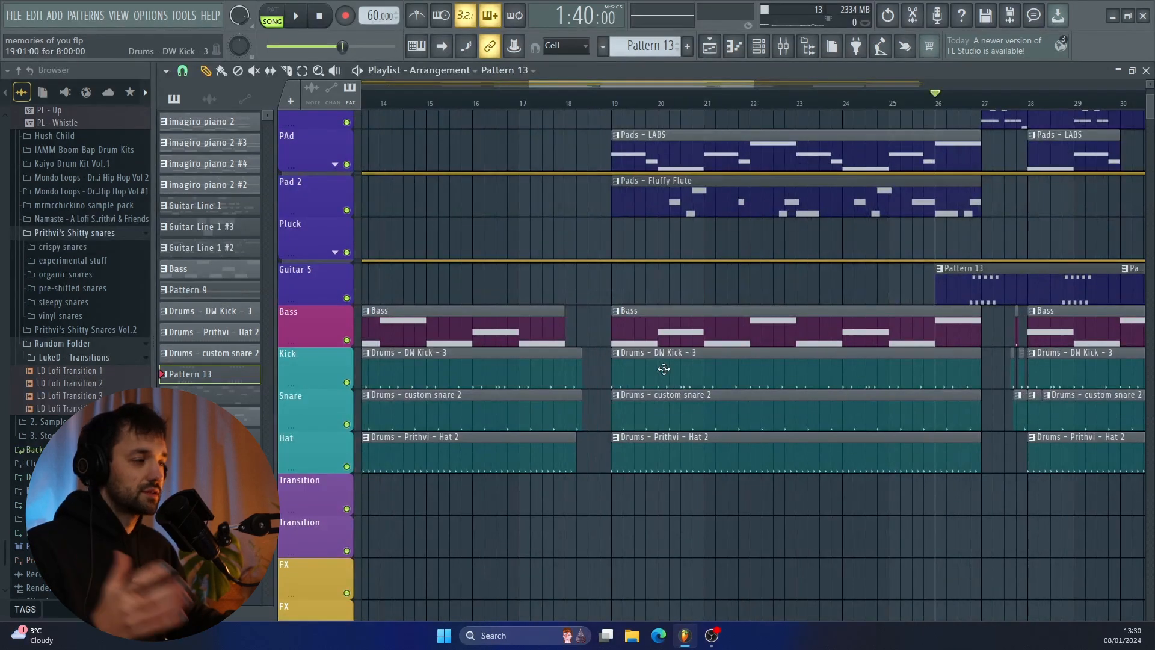
scroll(664, 371, up, 4)
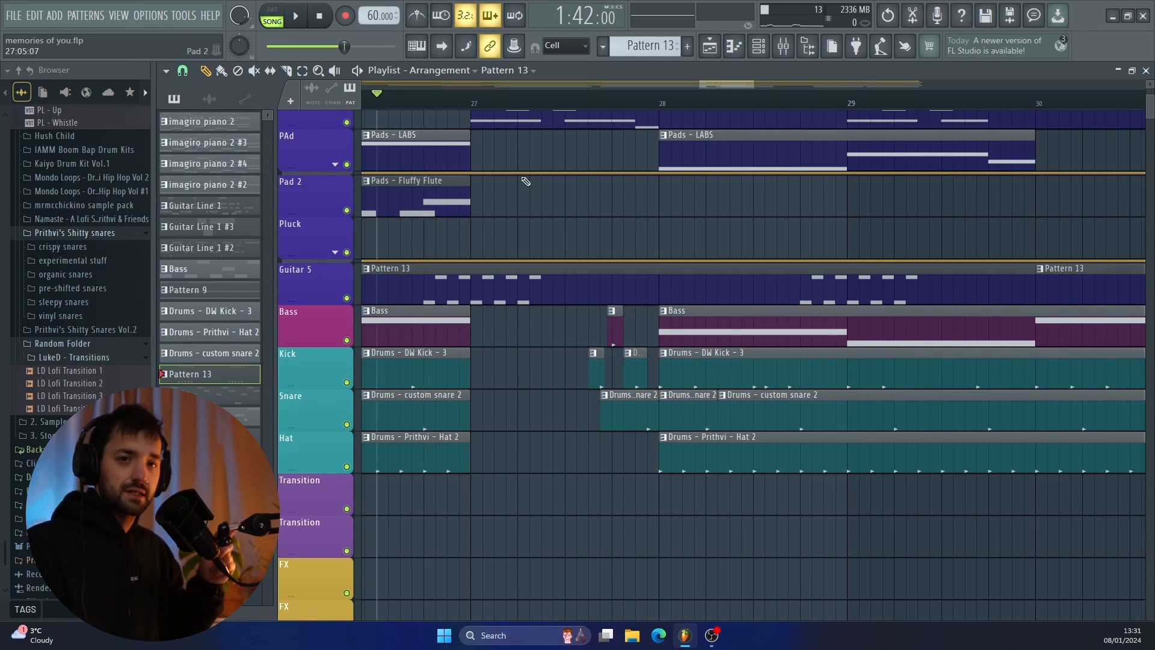
key(space)
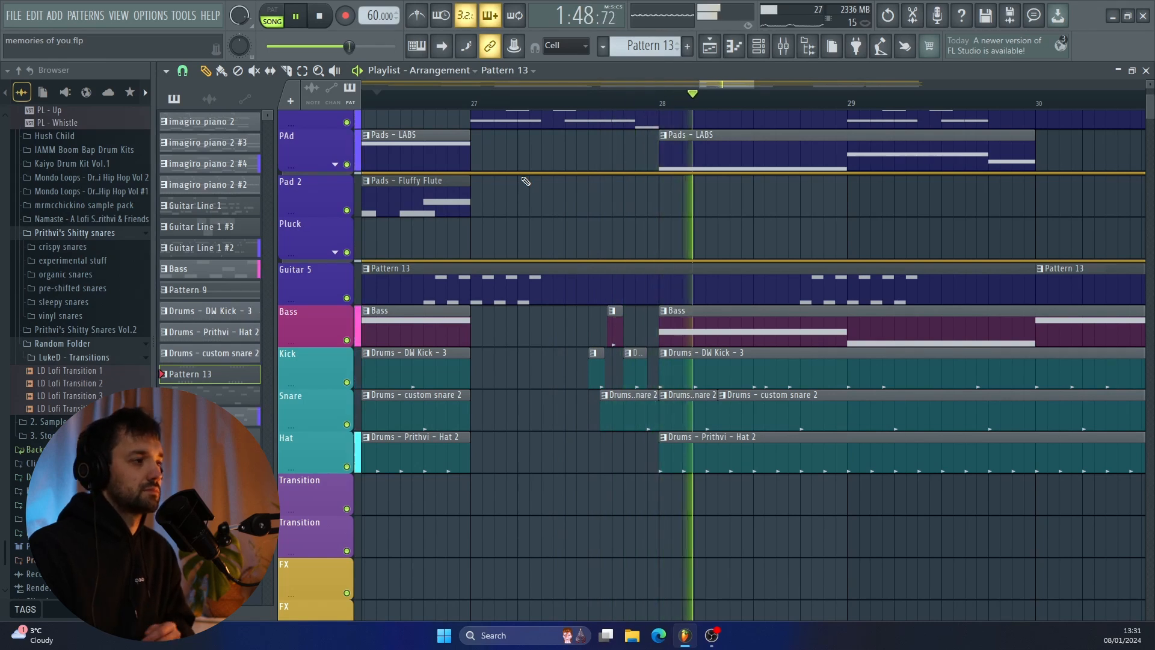
scroll(520, 184, up, 3)
scroll(518, 185, down, 4)
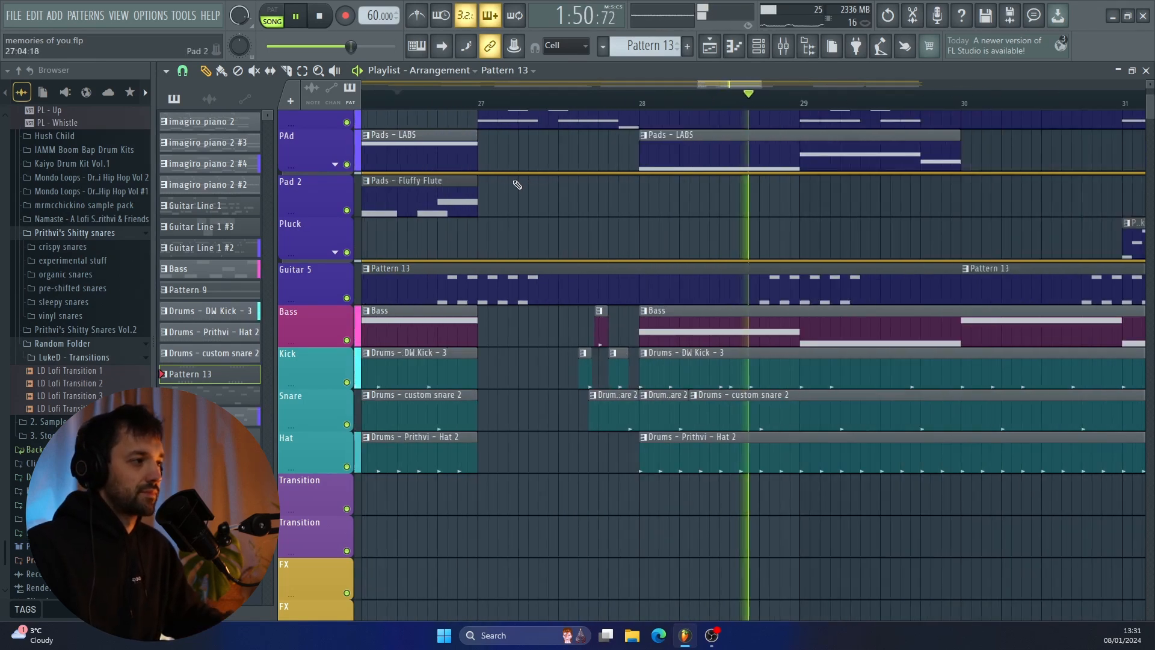
scroll(506, 248, left, 3)
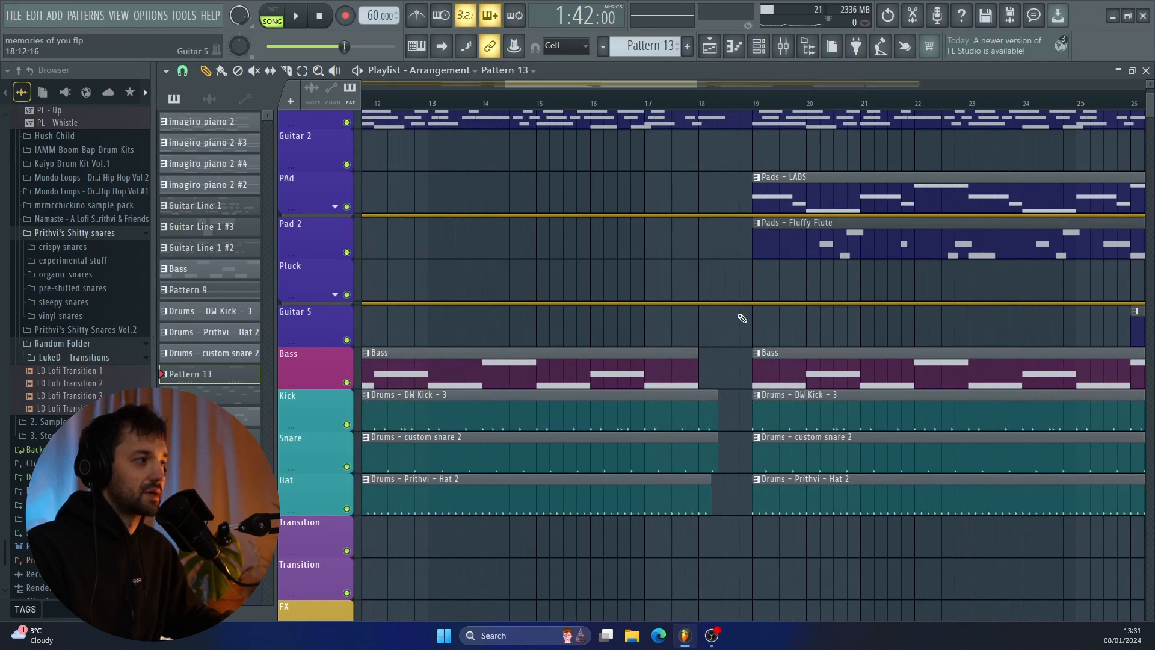
Expand the Pluck, PAd, Piano and Drone track groups and enlarge the Master track to show their automation clips.
scroll(742, 318, down, 5)
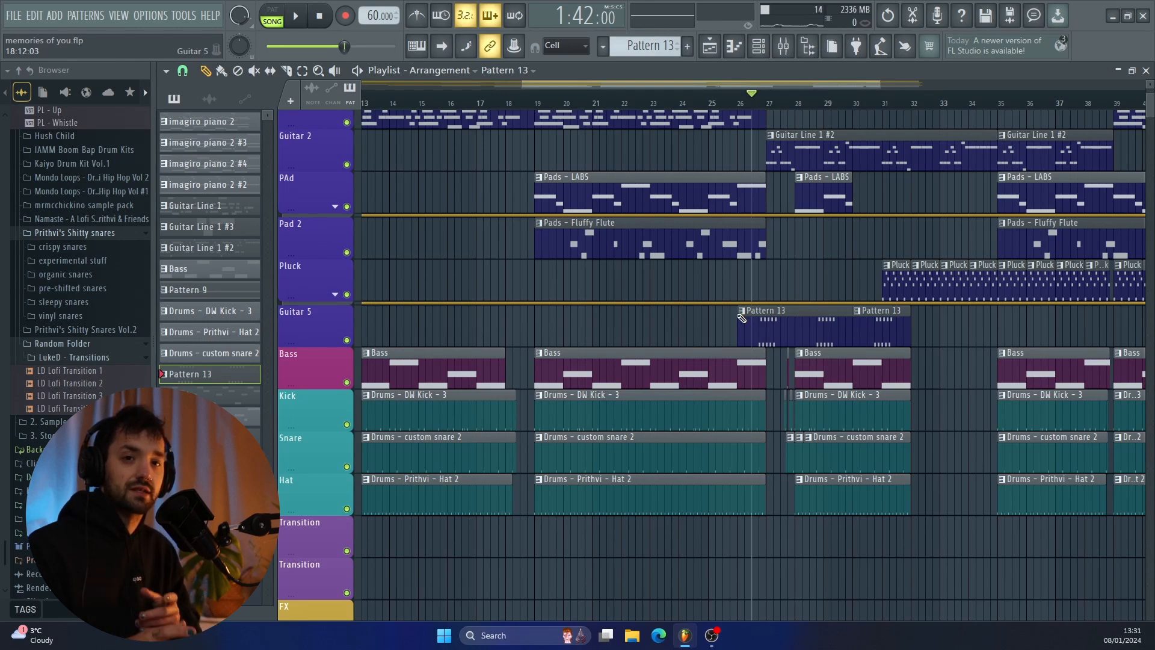
scroll(760, 318, up, 3)
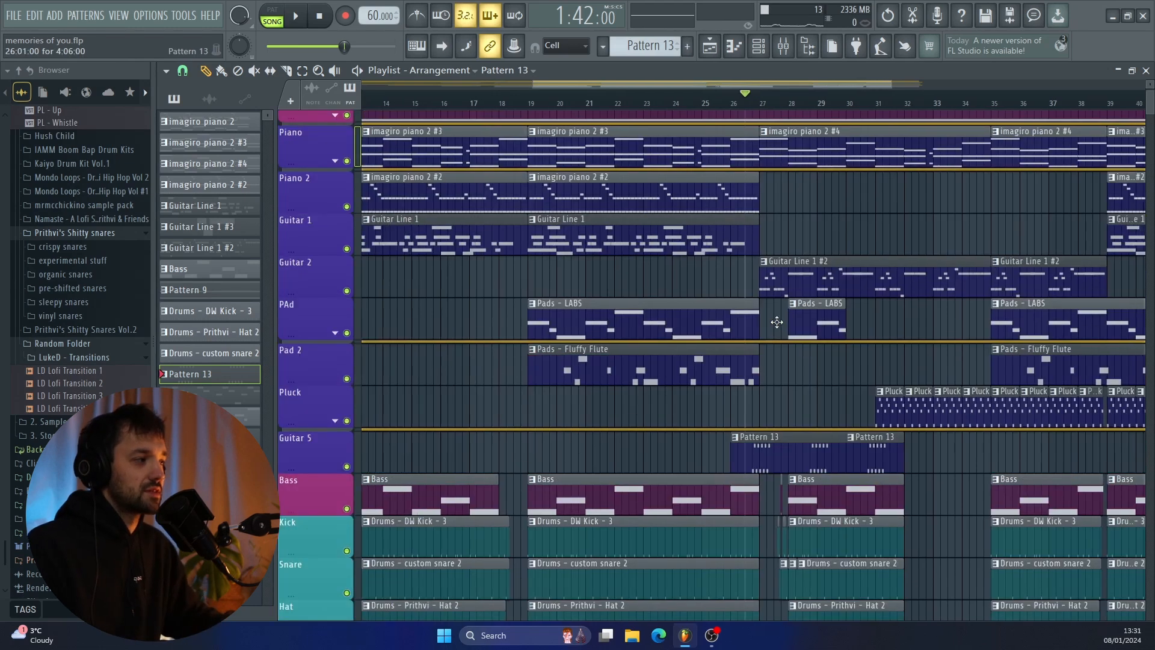
scroll(774, 322, right, 3)
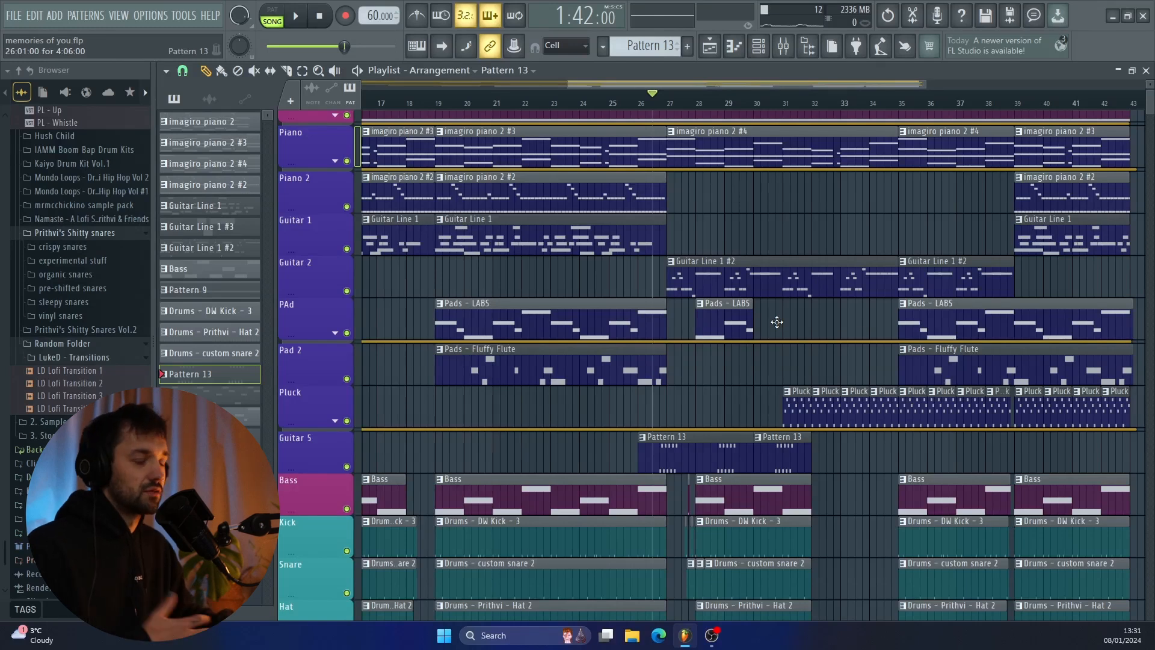
scroll(803, 343, down, 3)
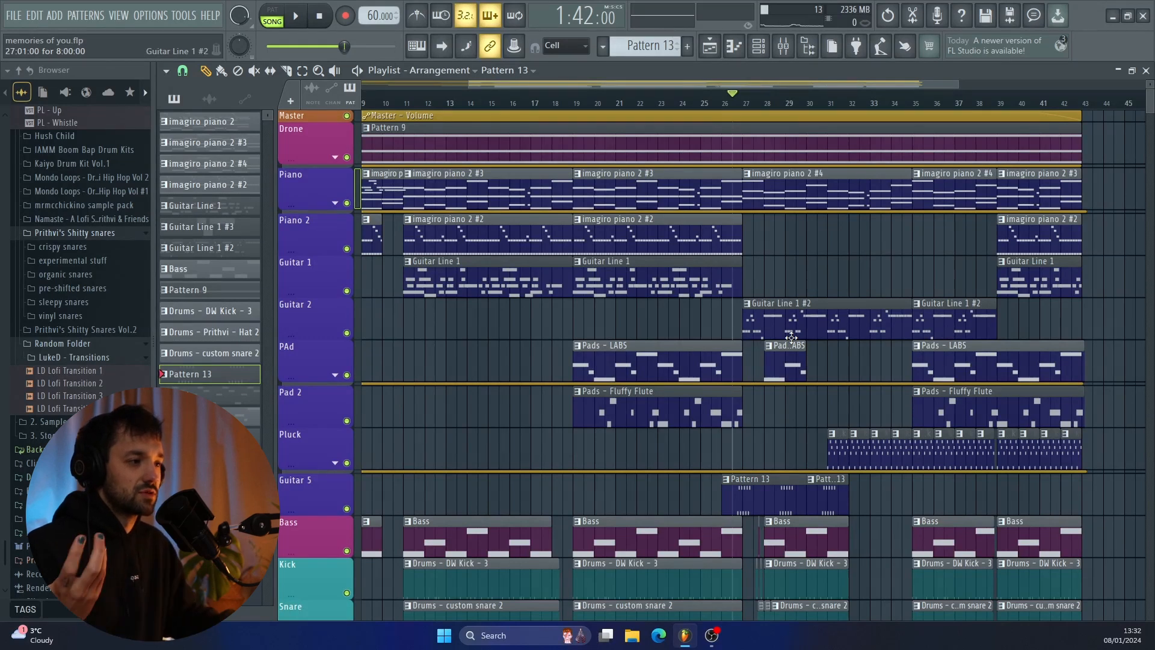
click(335, 463)
click(335, 374)
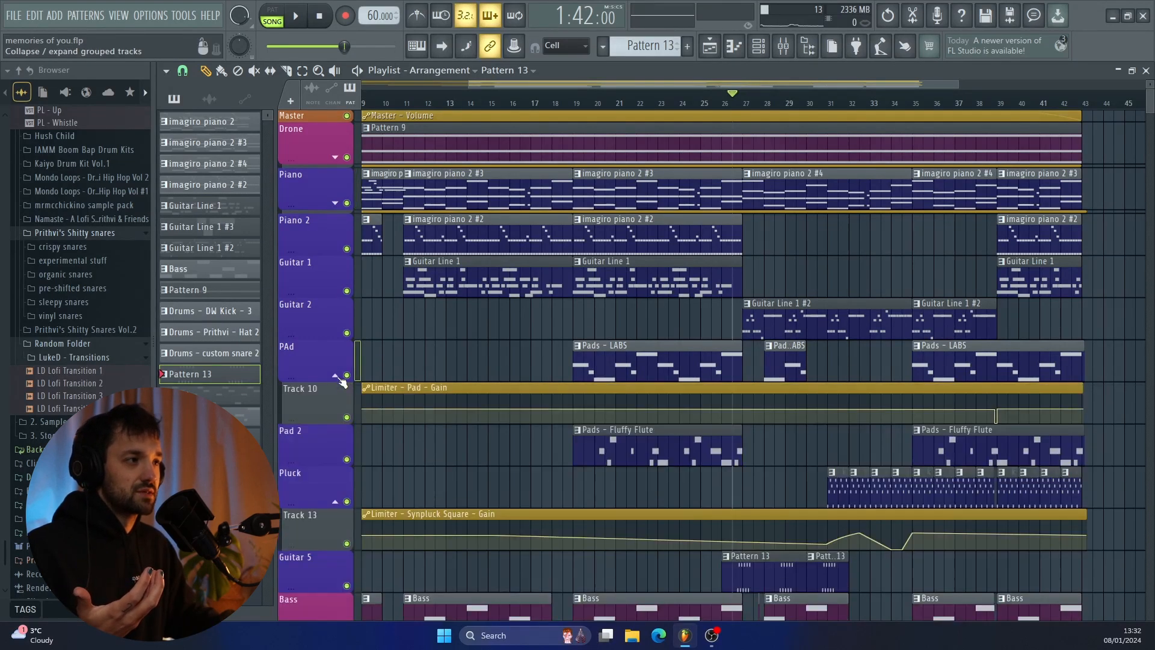
click(335, 202)
click(335, 157)
drag(331, 124, 331, 147)
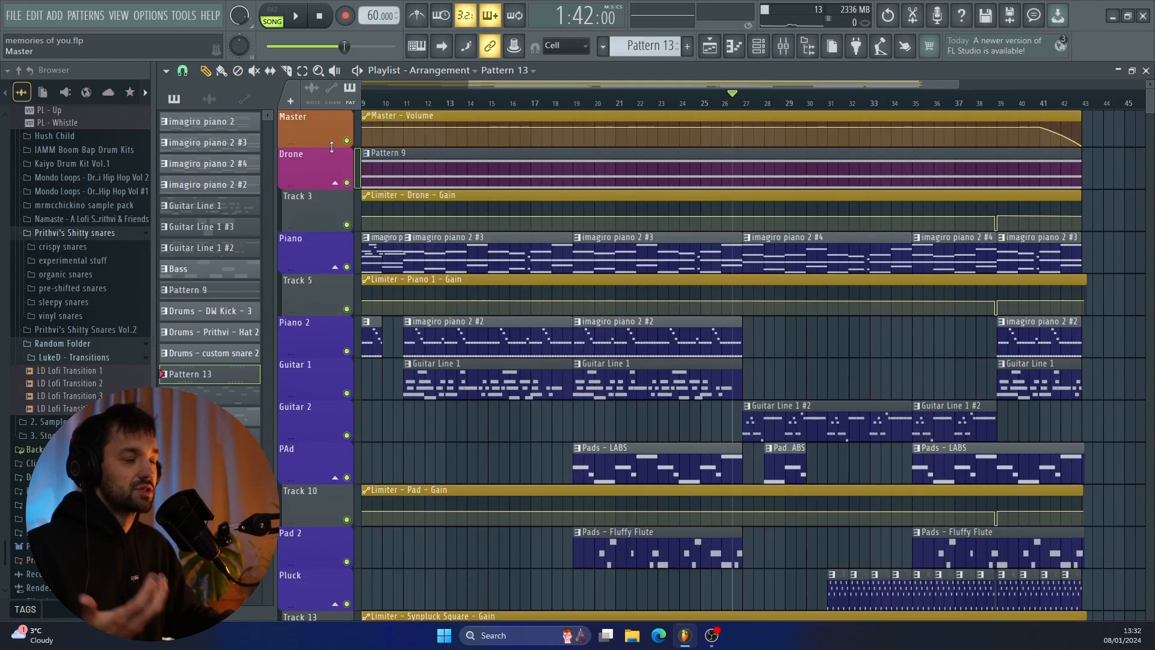
scroll(626, 370, down, 2)
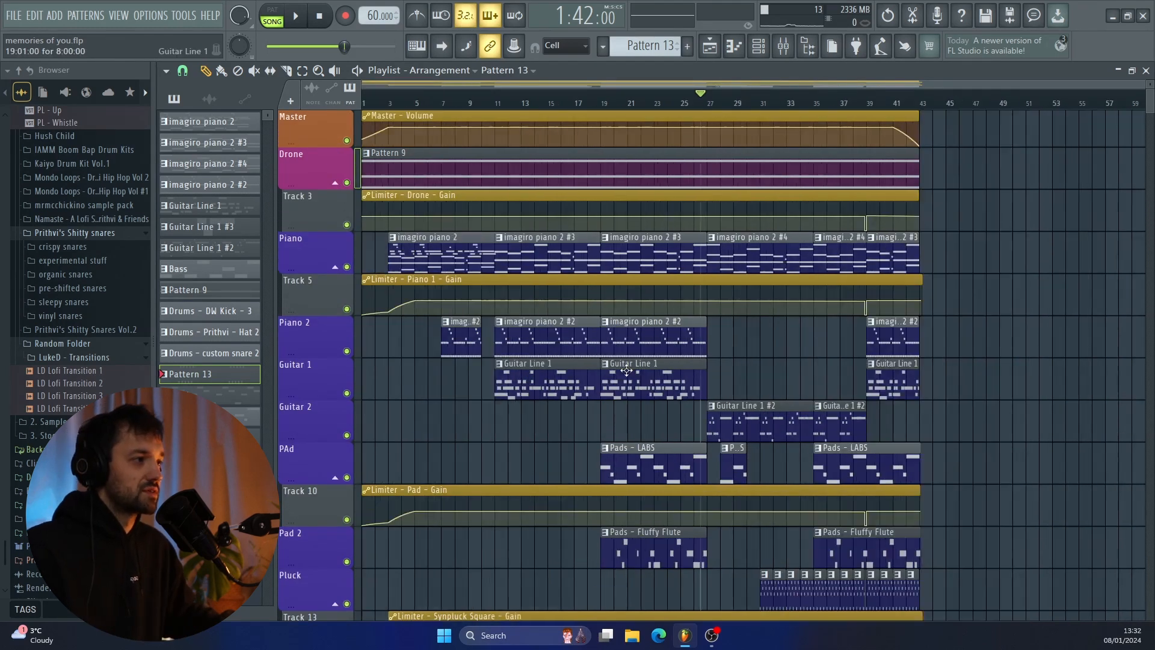
Play the song from the very start to hear the Master volume and Limiter gain fade-ins over the opening bars.
scroll(395, 115, up, 3)
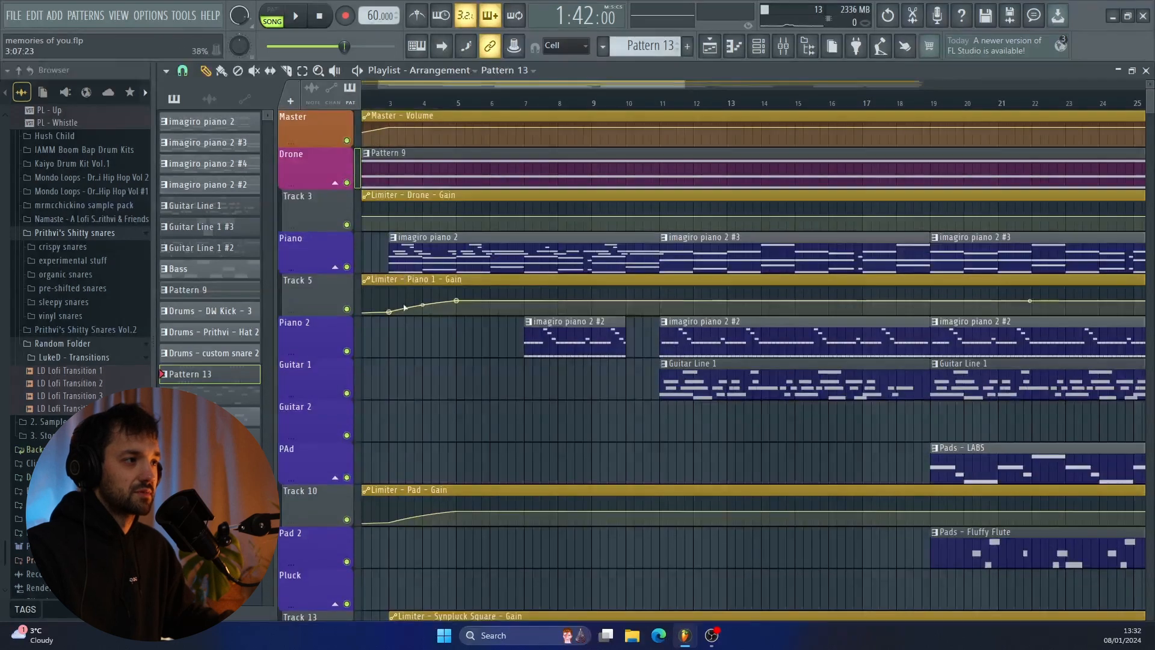
click(397, 103)
scroll(412, 150, left, 2)
drag(412, 103, 358, 104)
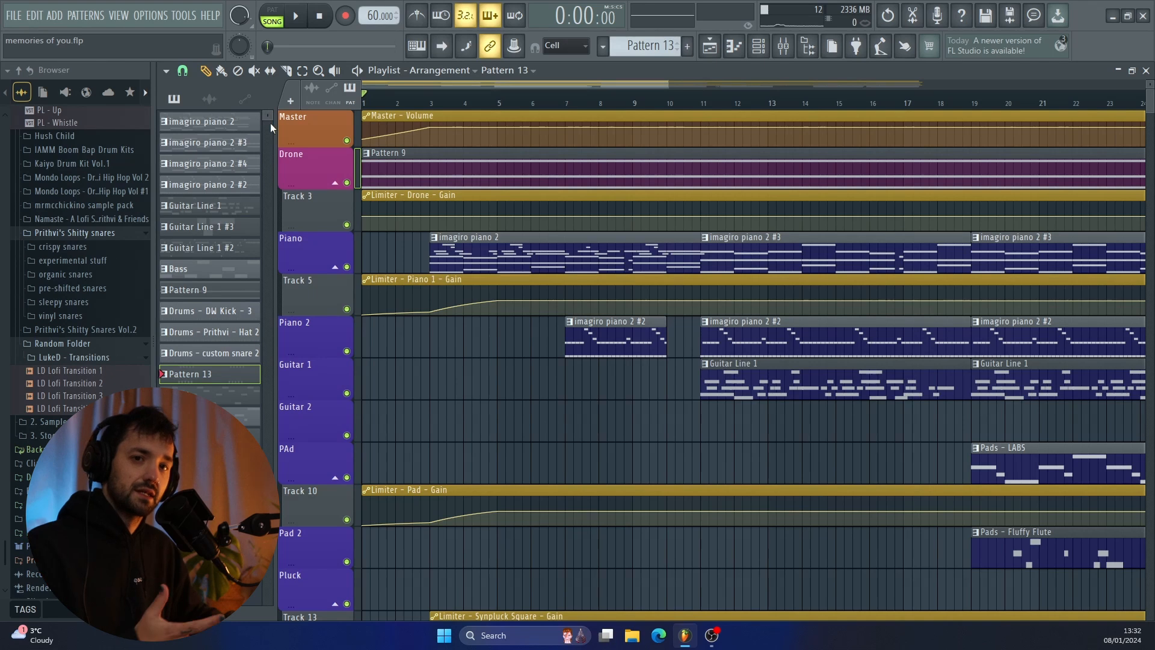
key(space)
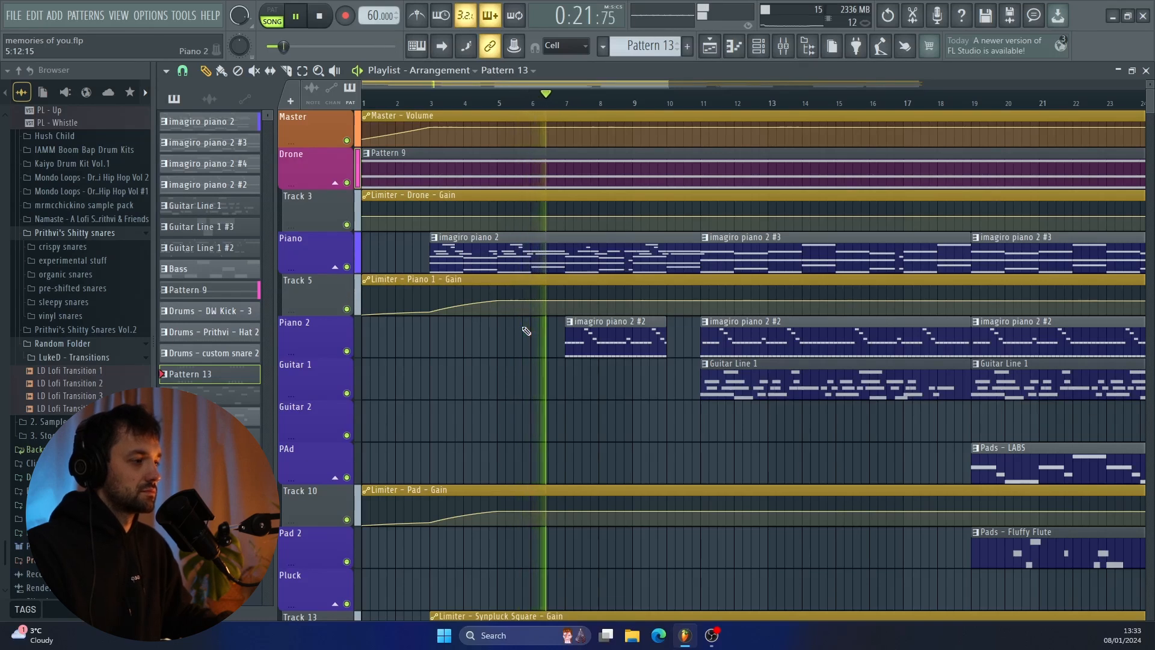
key(space)
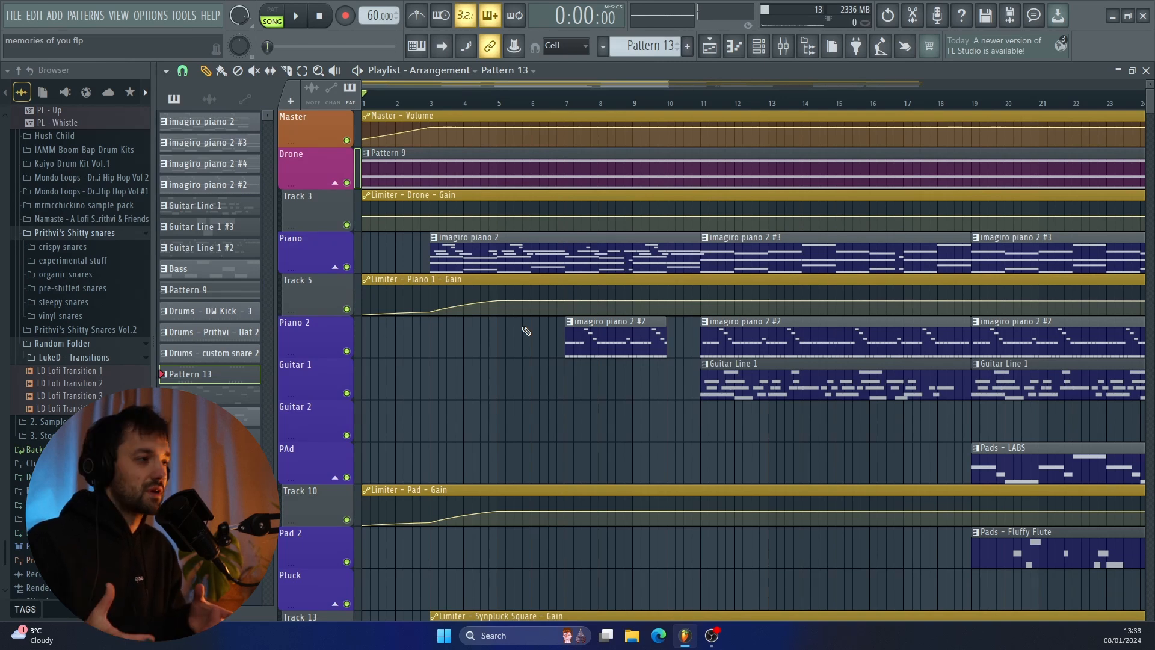
Move the playhead to bar 38 and examine the Limiter gain dips before bar 39 alongside the pluck, bass and drum clips.
click(564, 102)
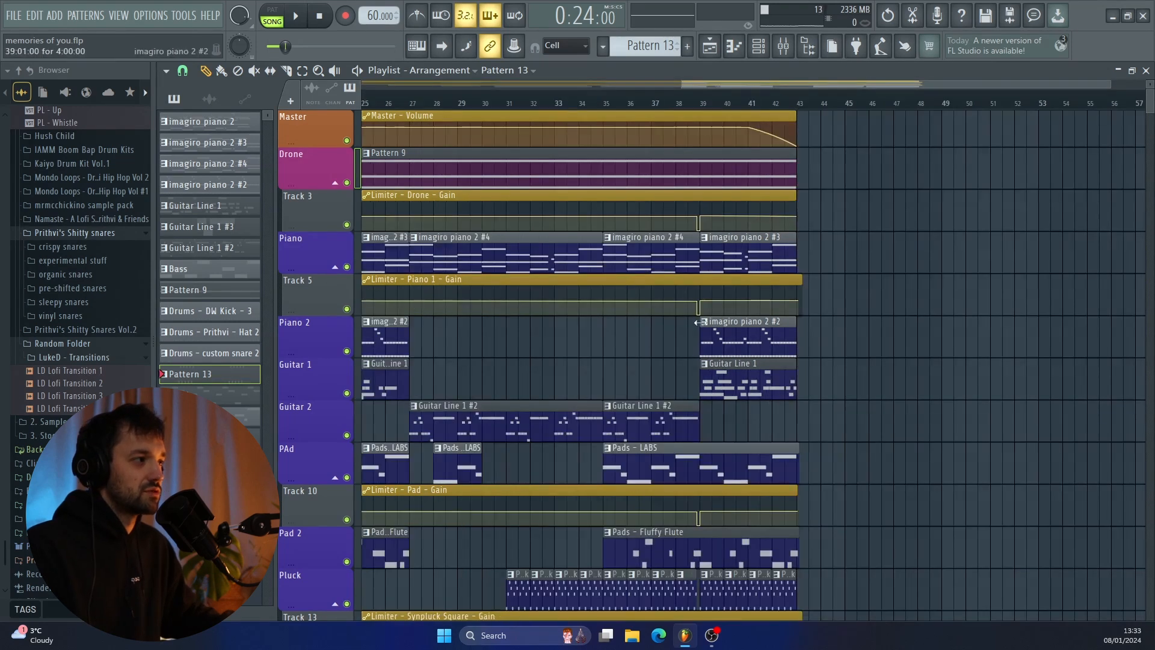
scroll(698, 515, down, 2)
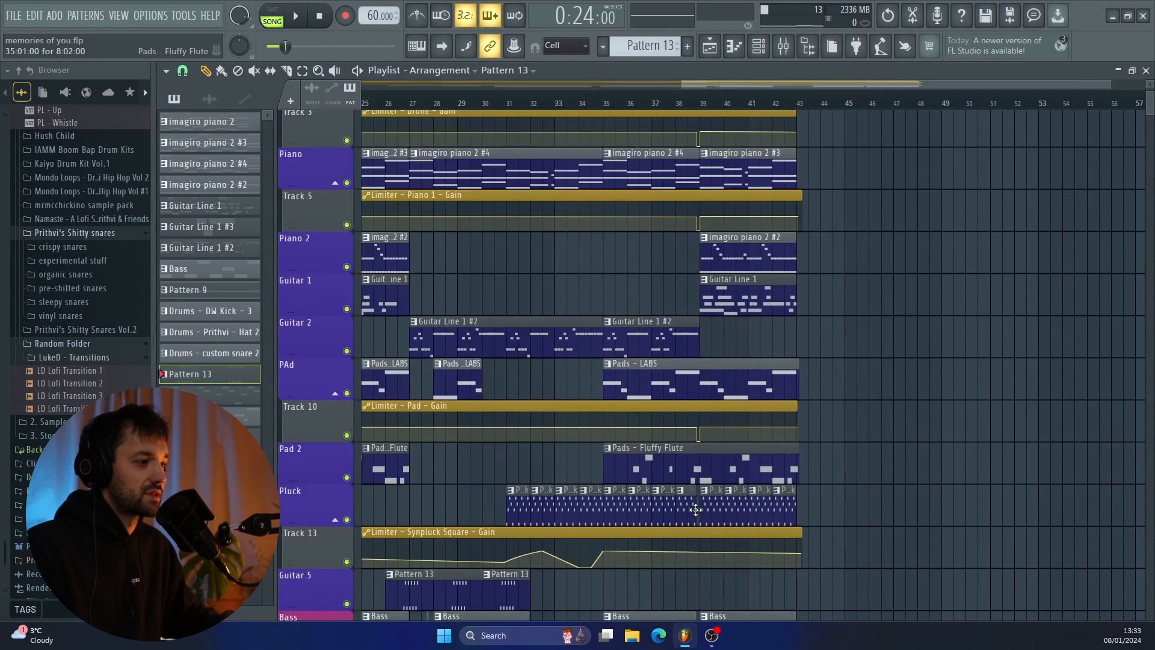
scroll(696, 509, up, 2)
click(676, 99)
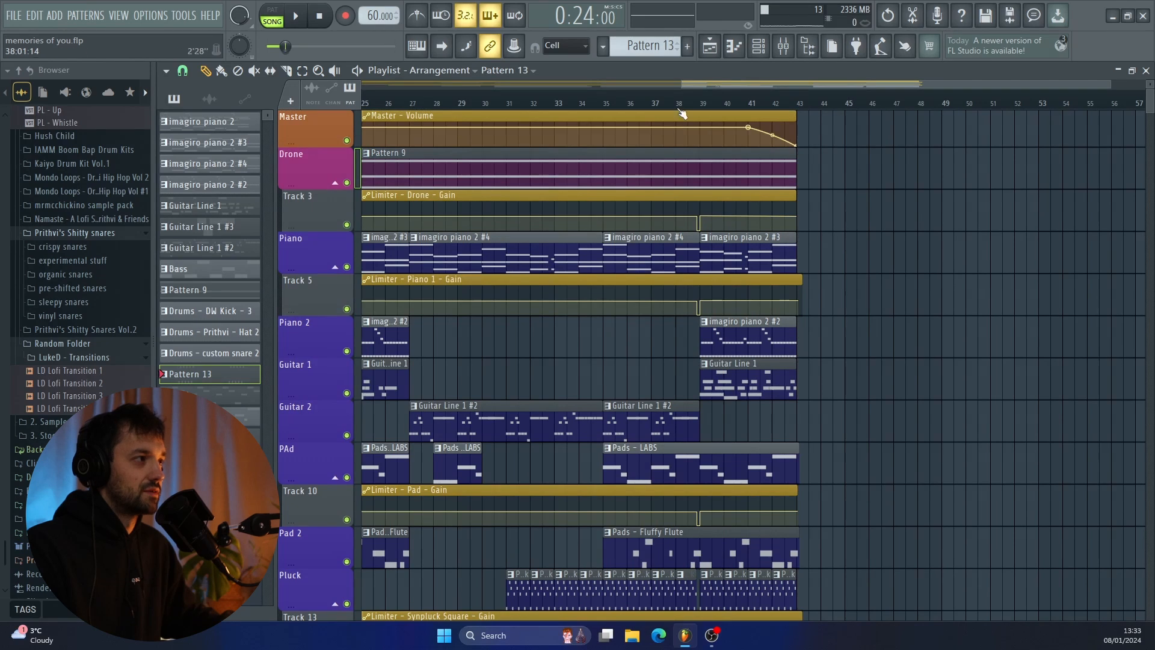
ctrl+scroll(720, 296, up, 2)
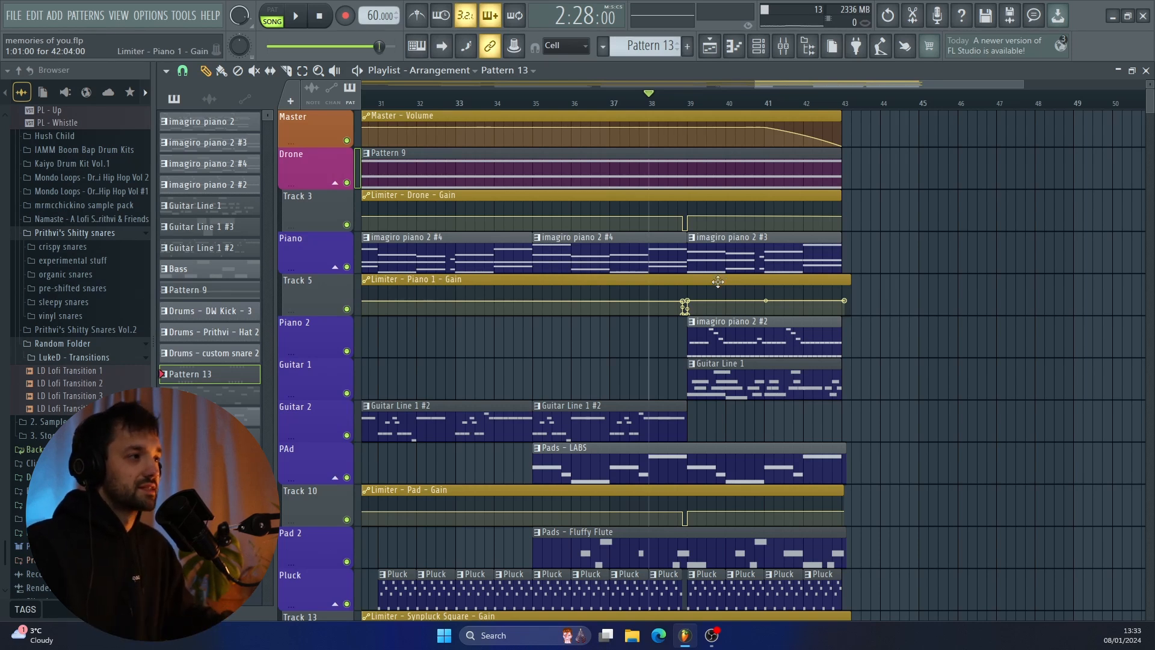
ctrl+scroll(718, 282, down, 4)
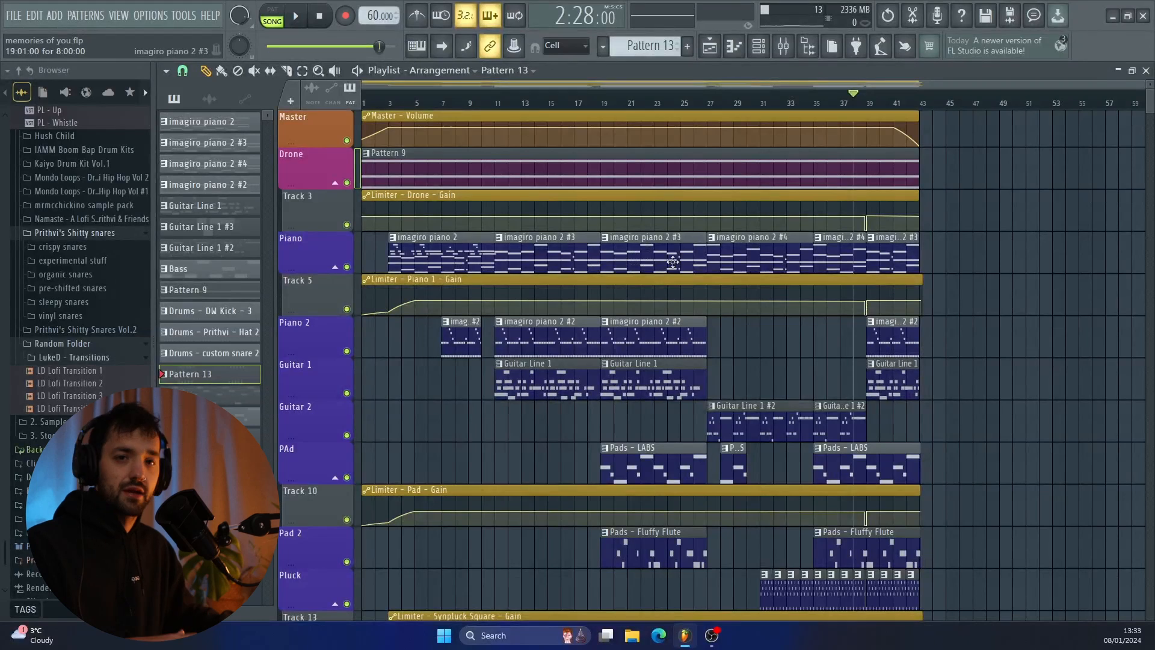
scroll(854, 188, down, 5)
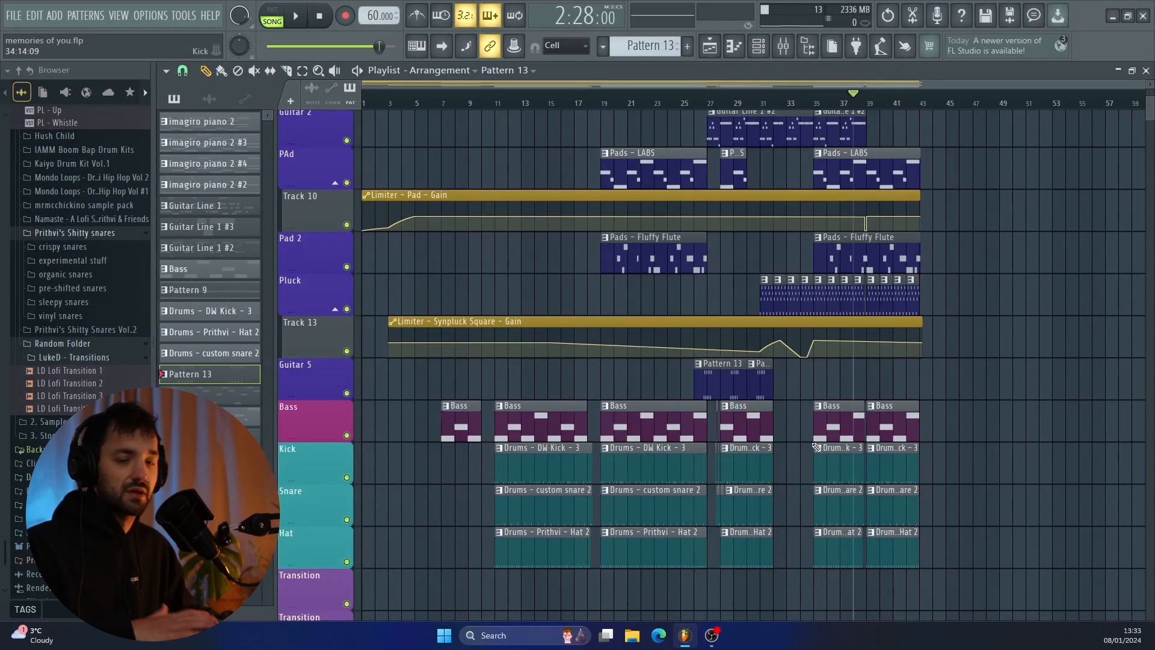
scroll(836, 328, up, 5)
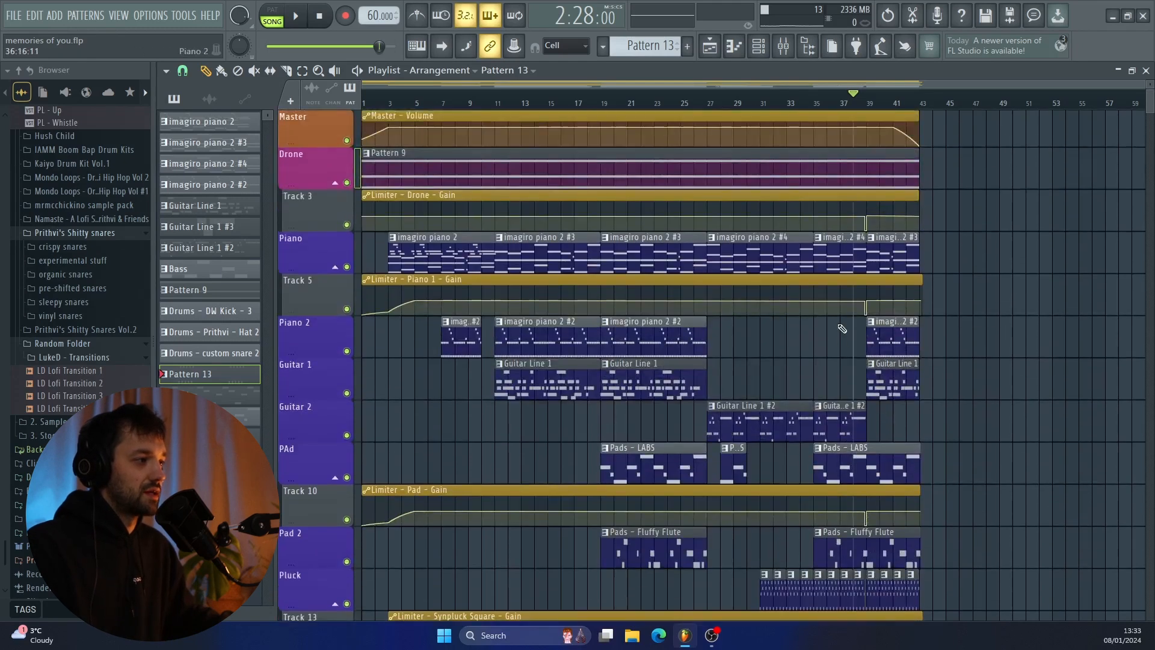
Play the song from bar 37 at 2:24:00 to hear the Limiter gain dips leading into bar 39.
scroll(836, 327, up, 2)
scroll(826, 292, up, 1)
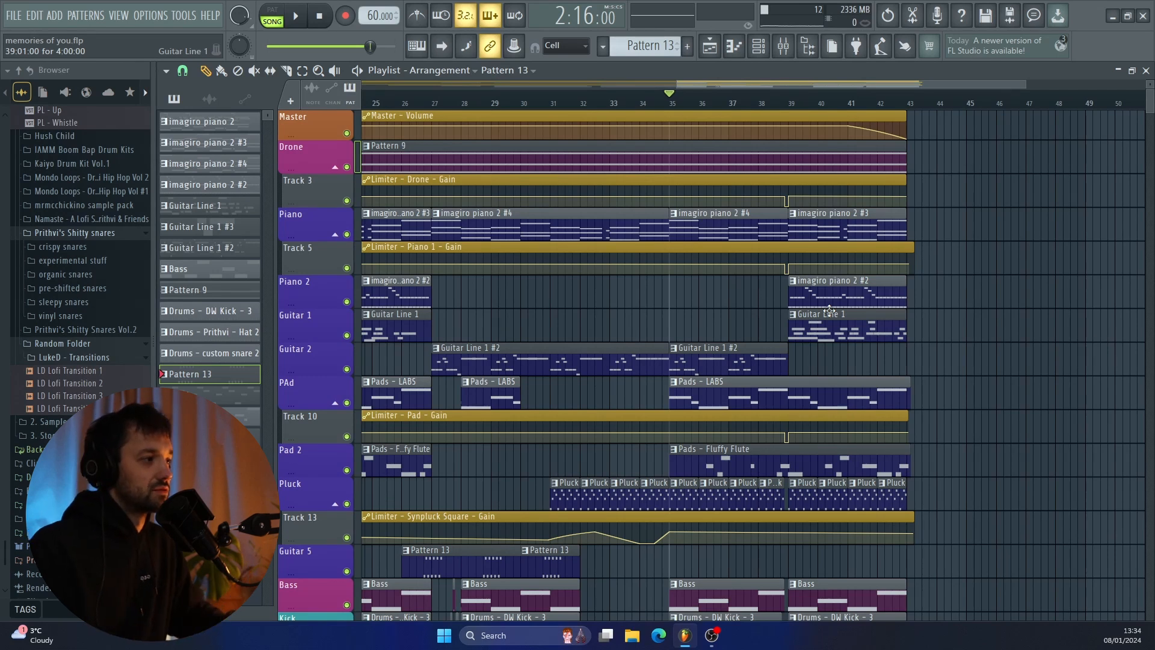
scroll(705, 114, up, 3)
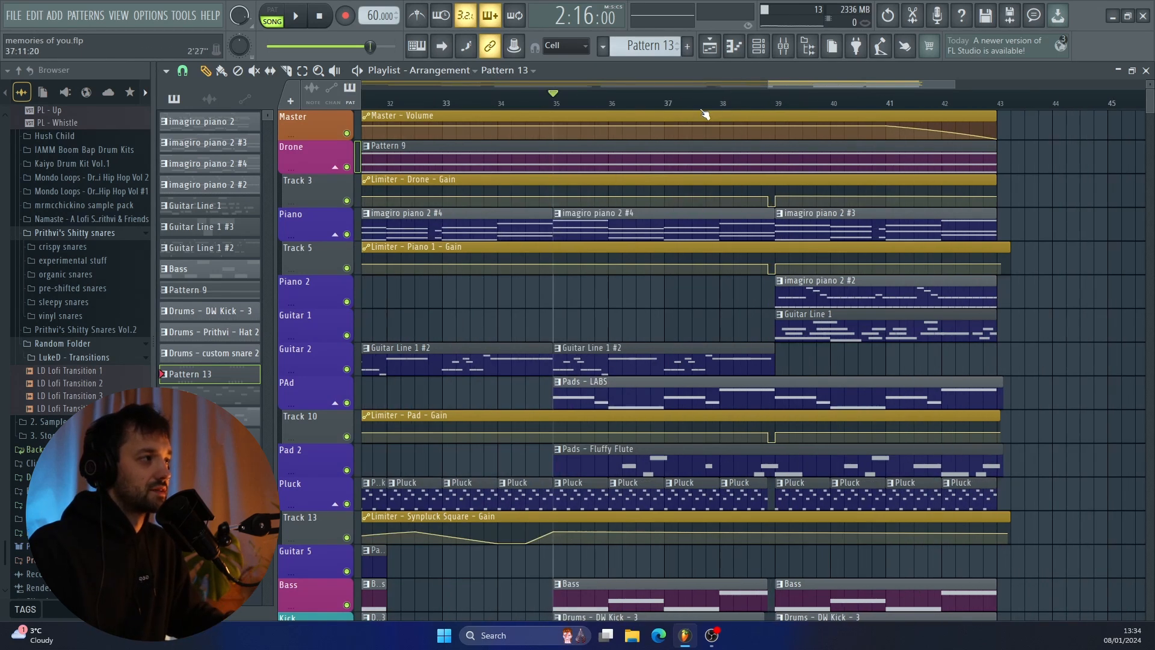
click(673, 104)
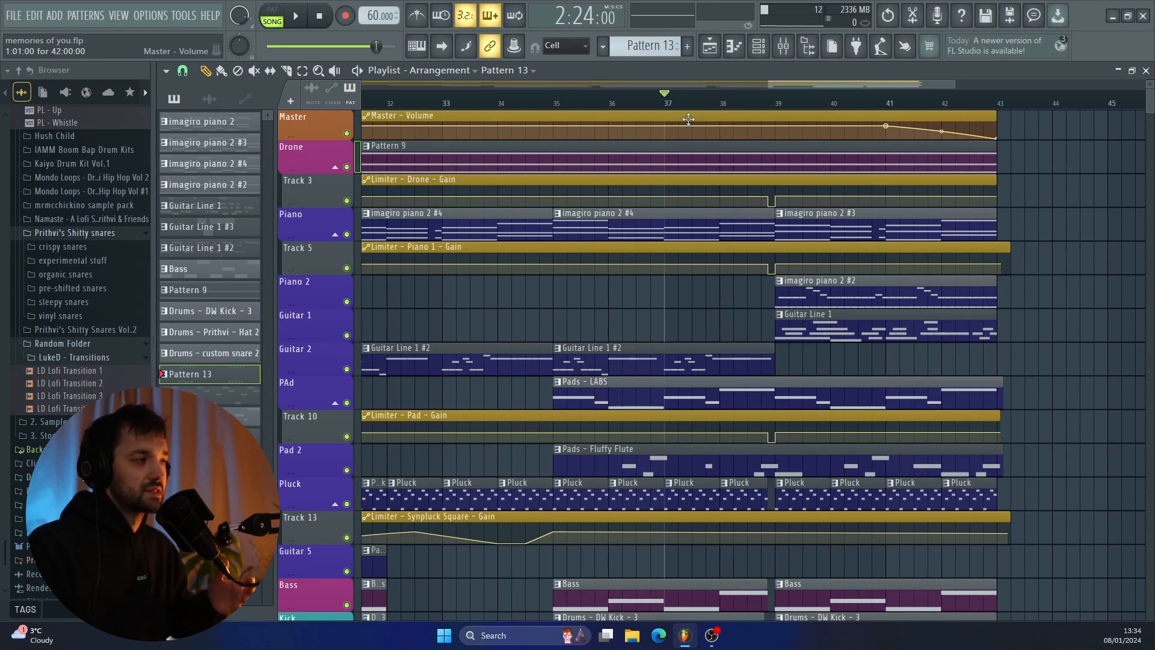
key(space)
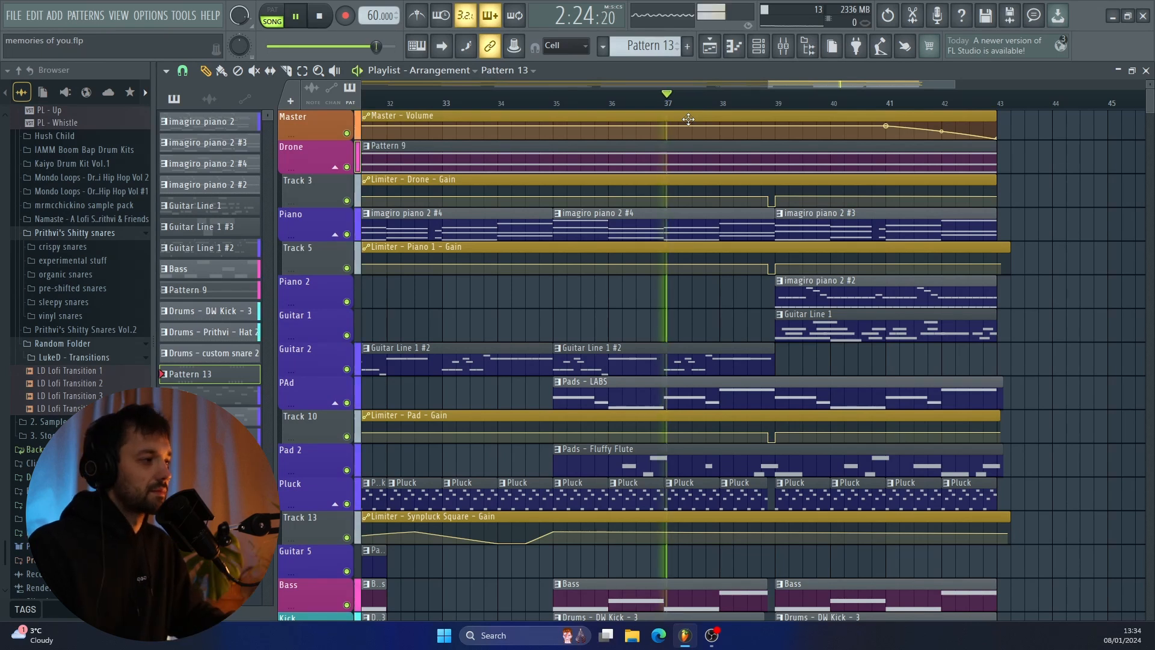
scroll(840, 236, up, 1)
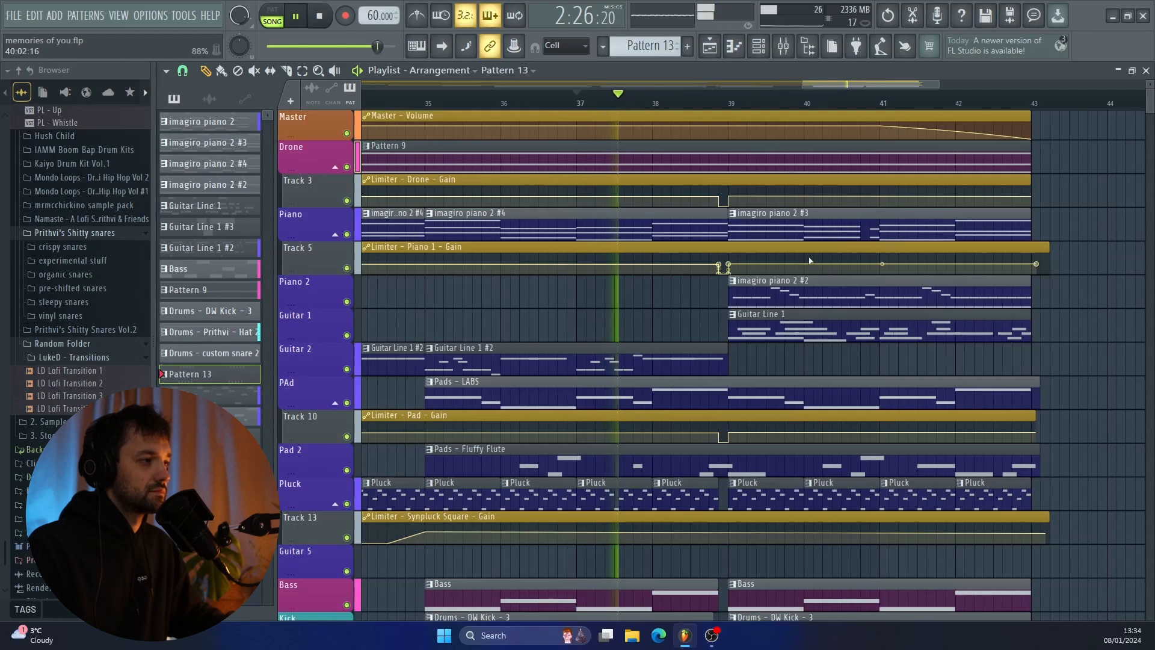